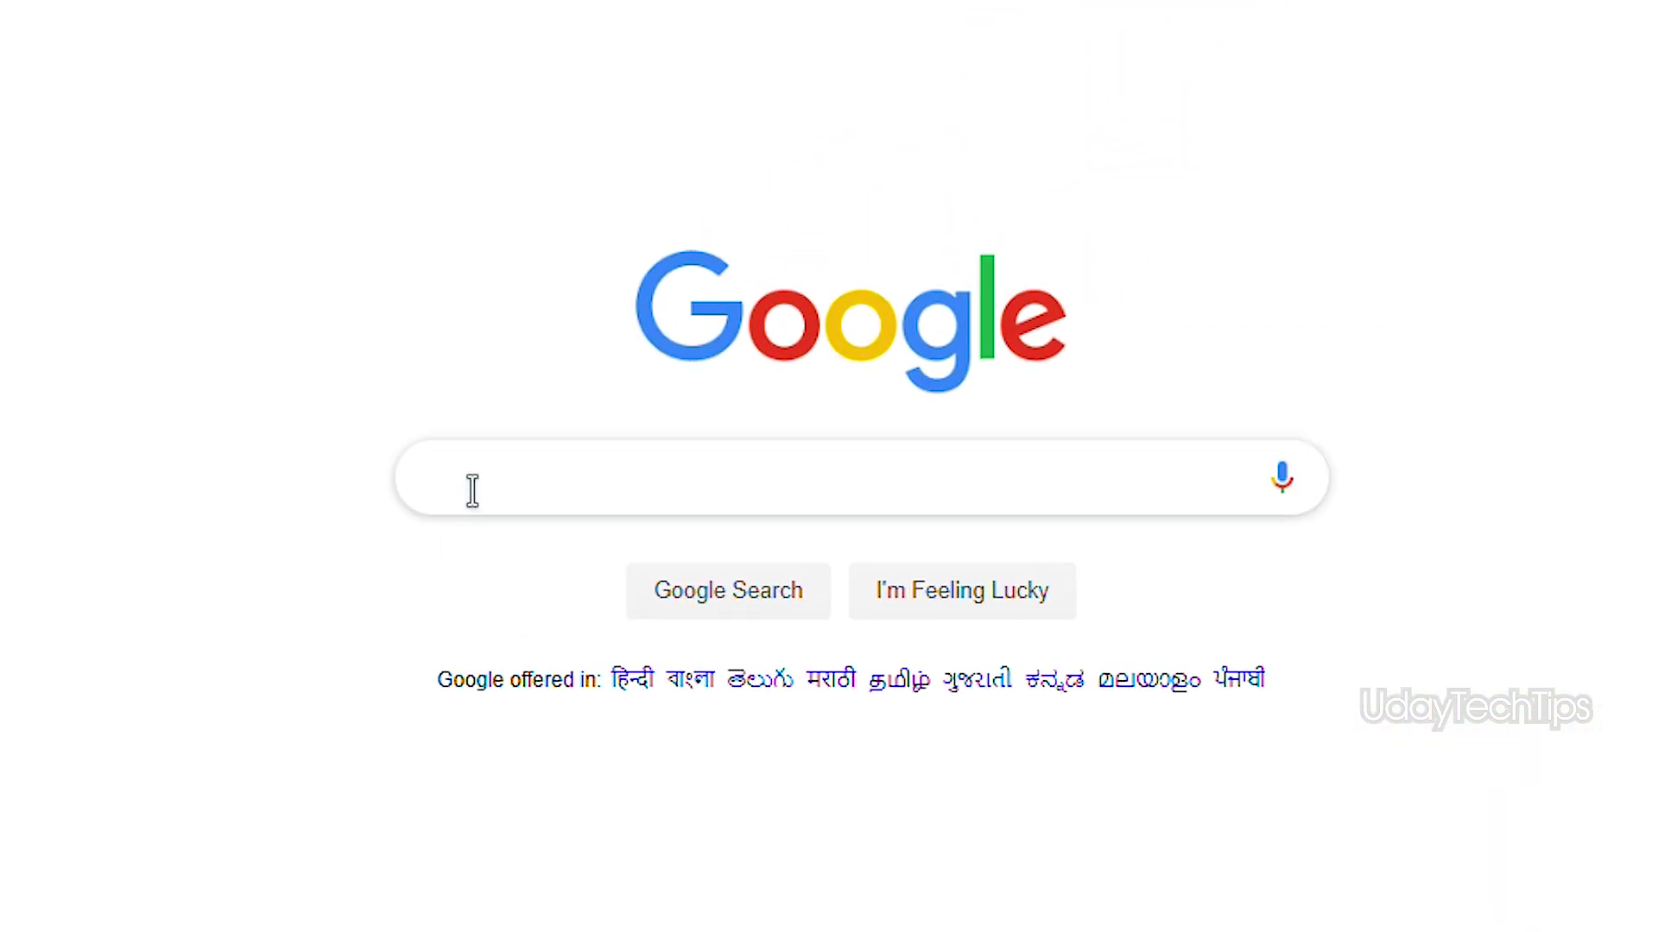
Search Google for 'windows media creation tool' and open Microsoft's Download Windows 10 result
type("windows me")
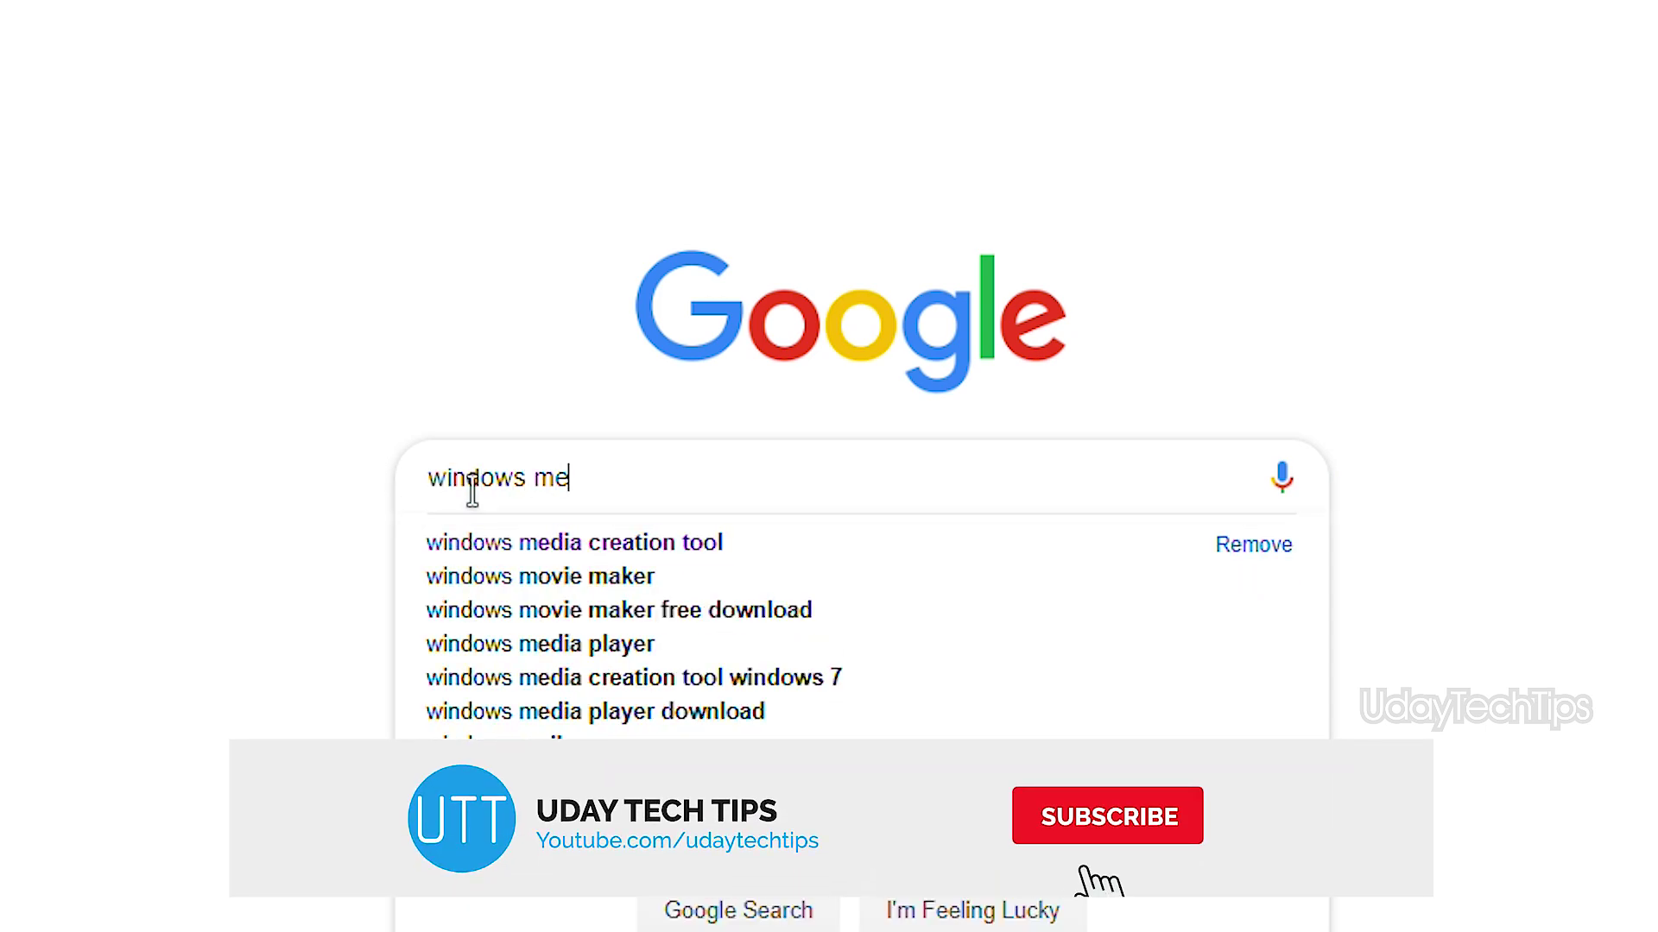
type("dia creation tool")
key("Return")
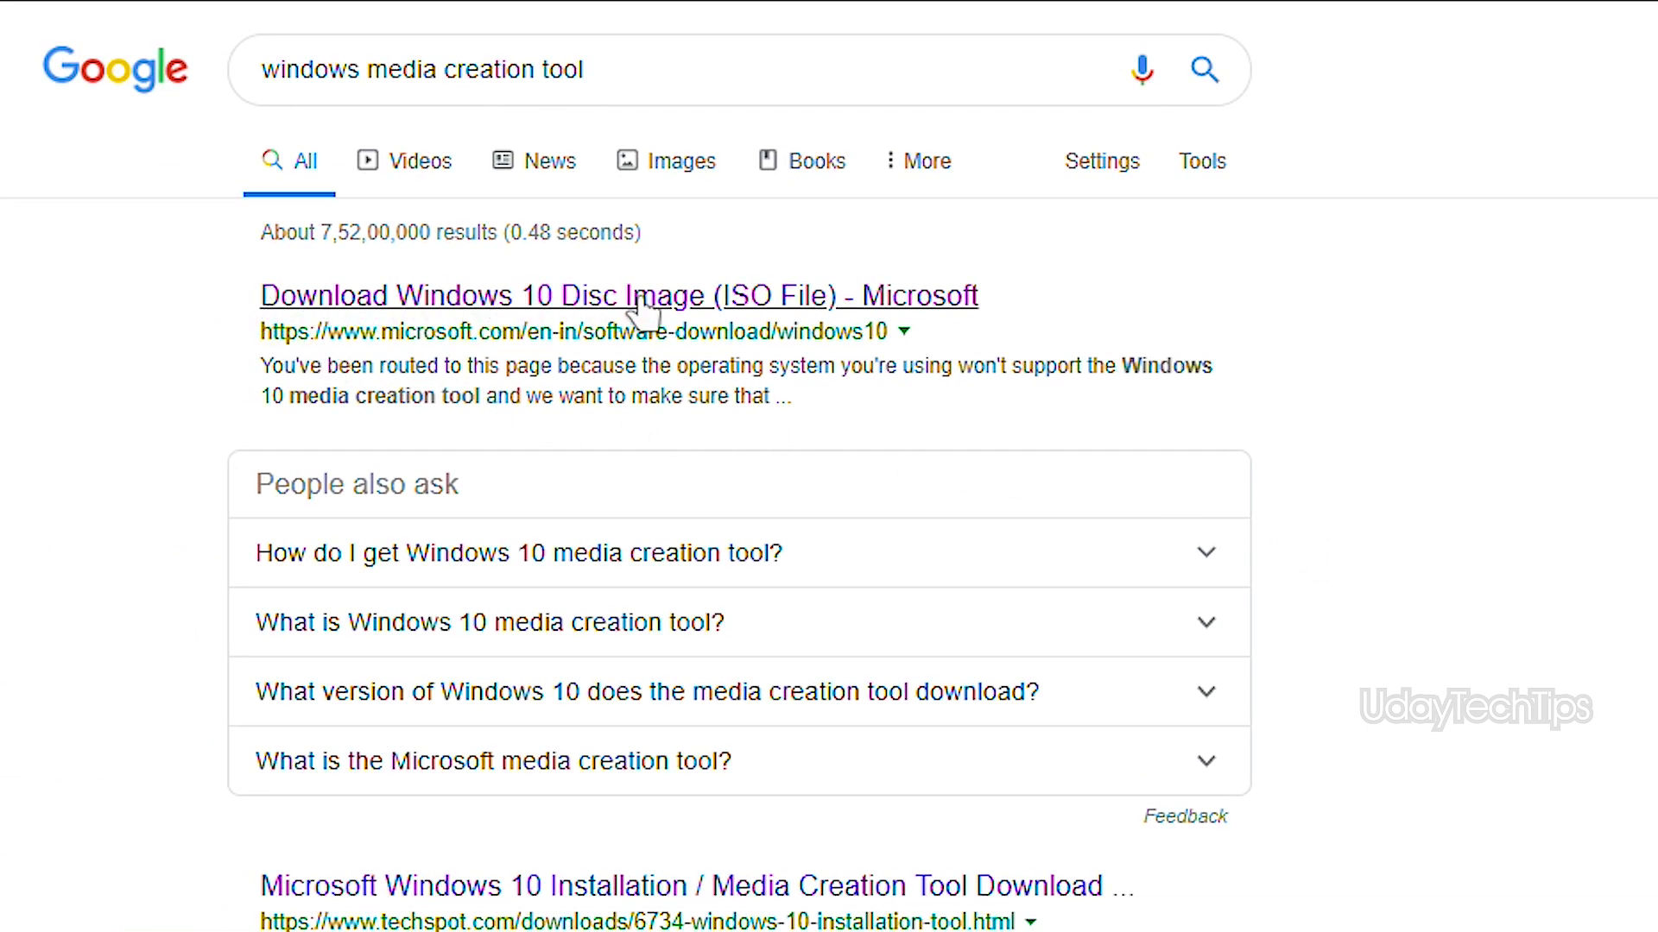
left_click(540, 298)
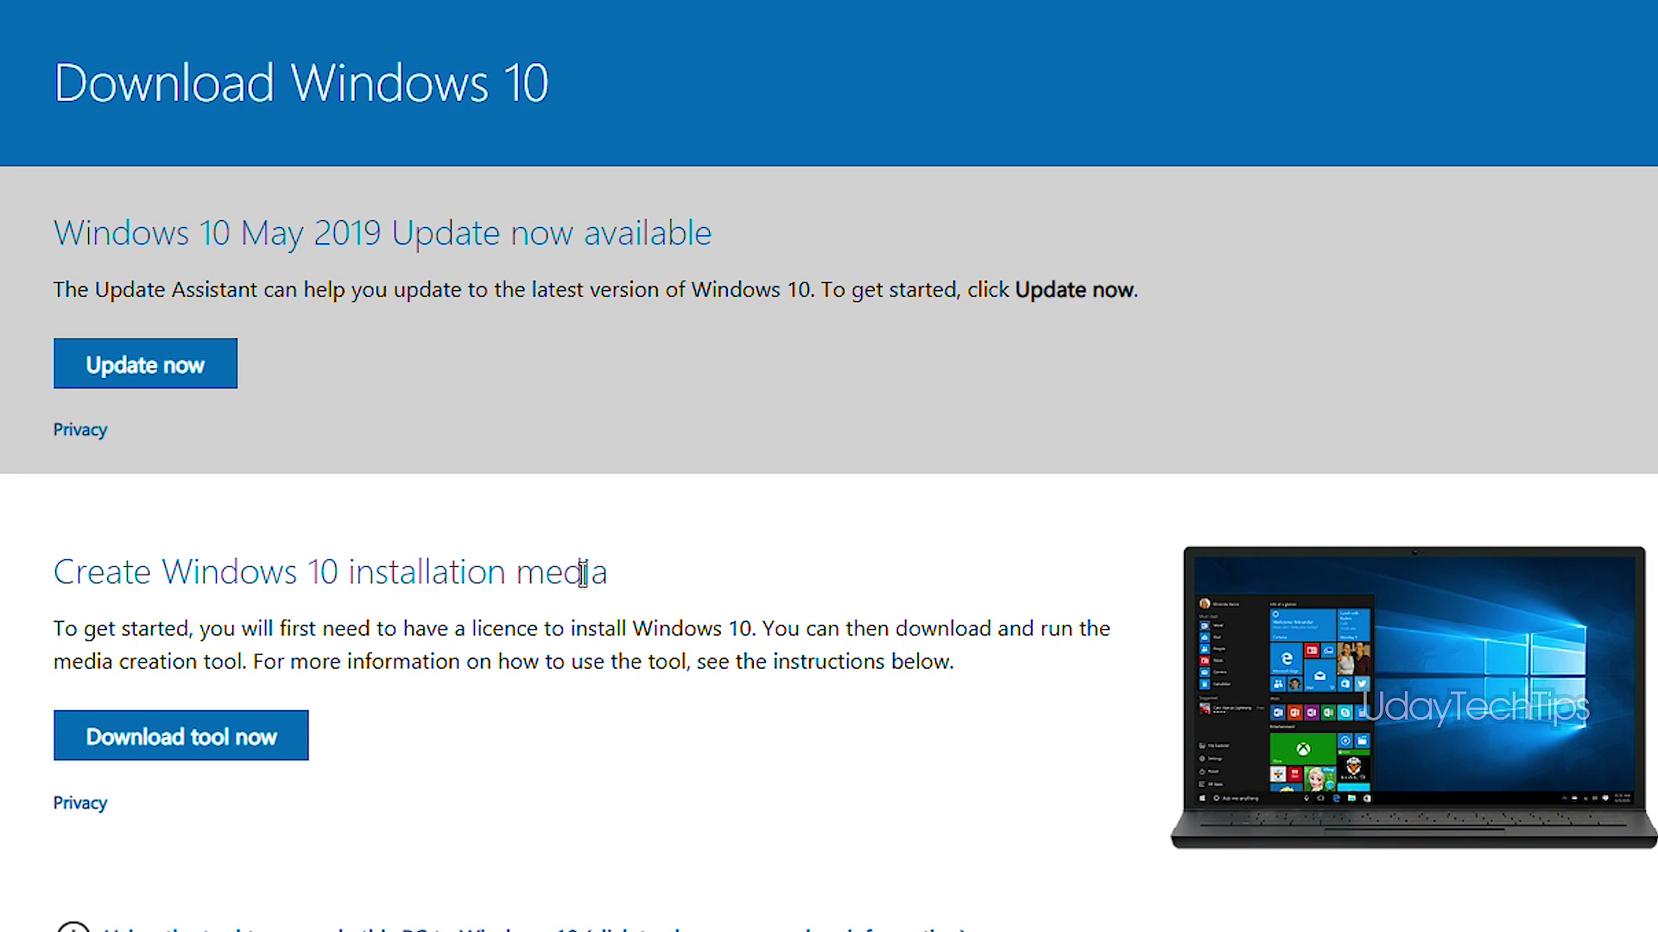
Download MediaCreationTool1903.exe through IDM into Downloads\Programs and launch it
left_click(206, 747)
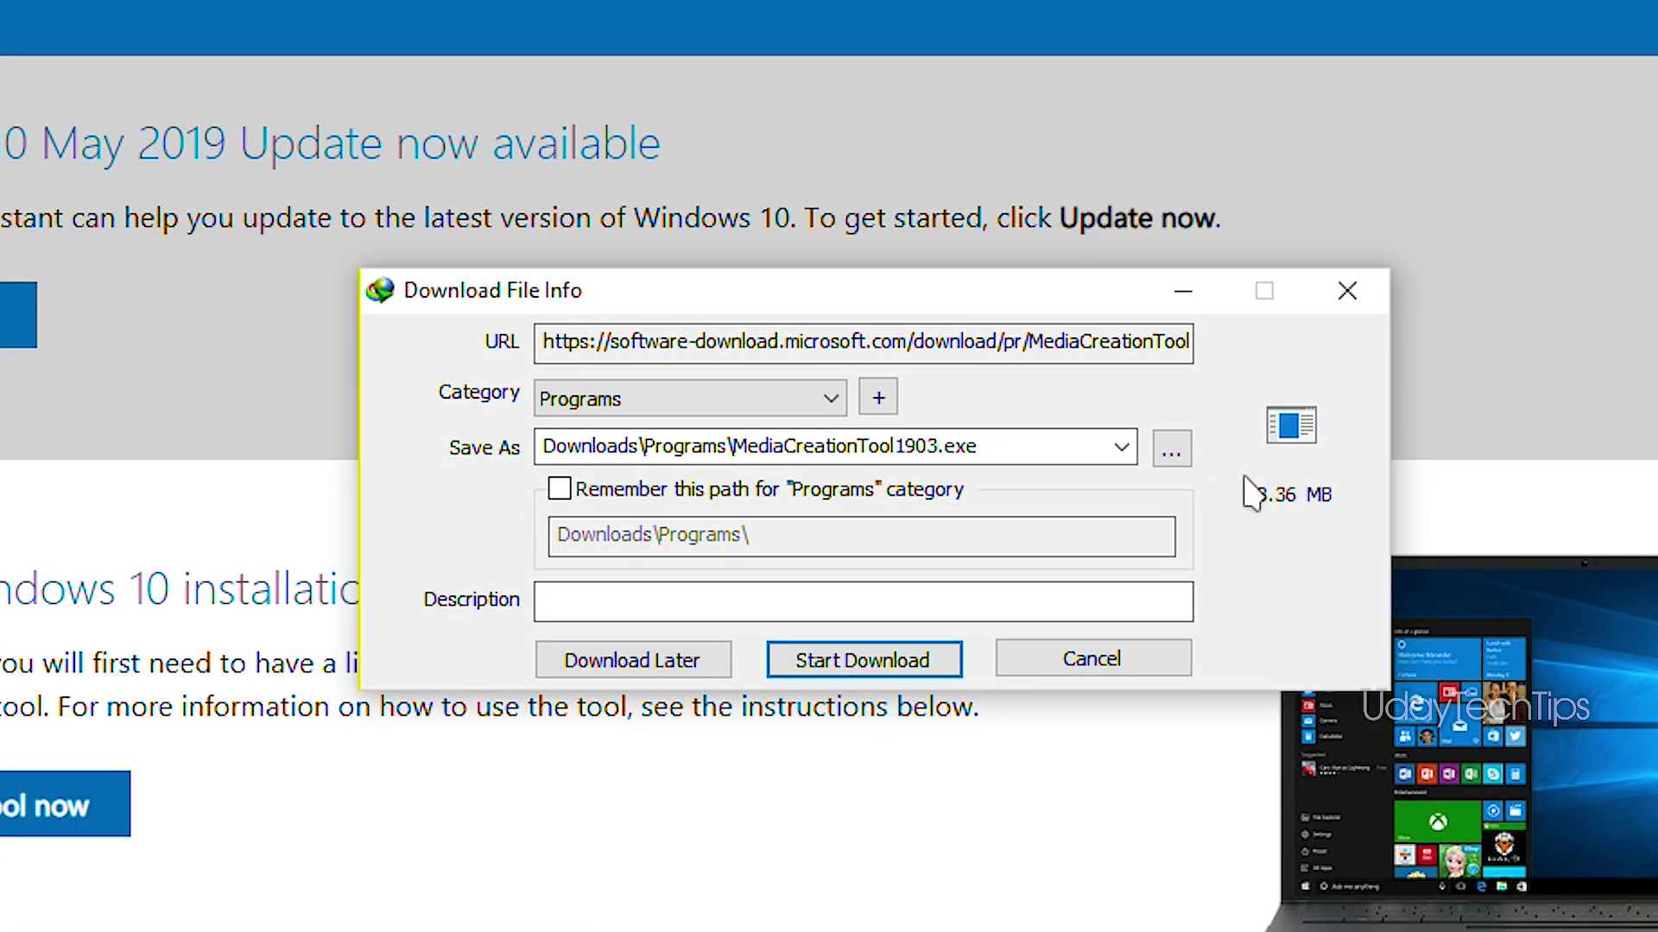
left_click(812, 667)
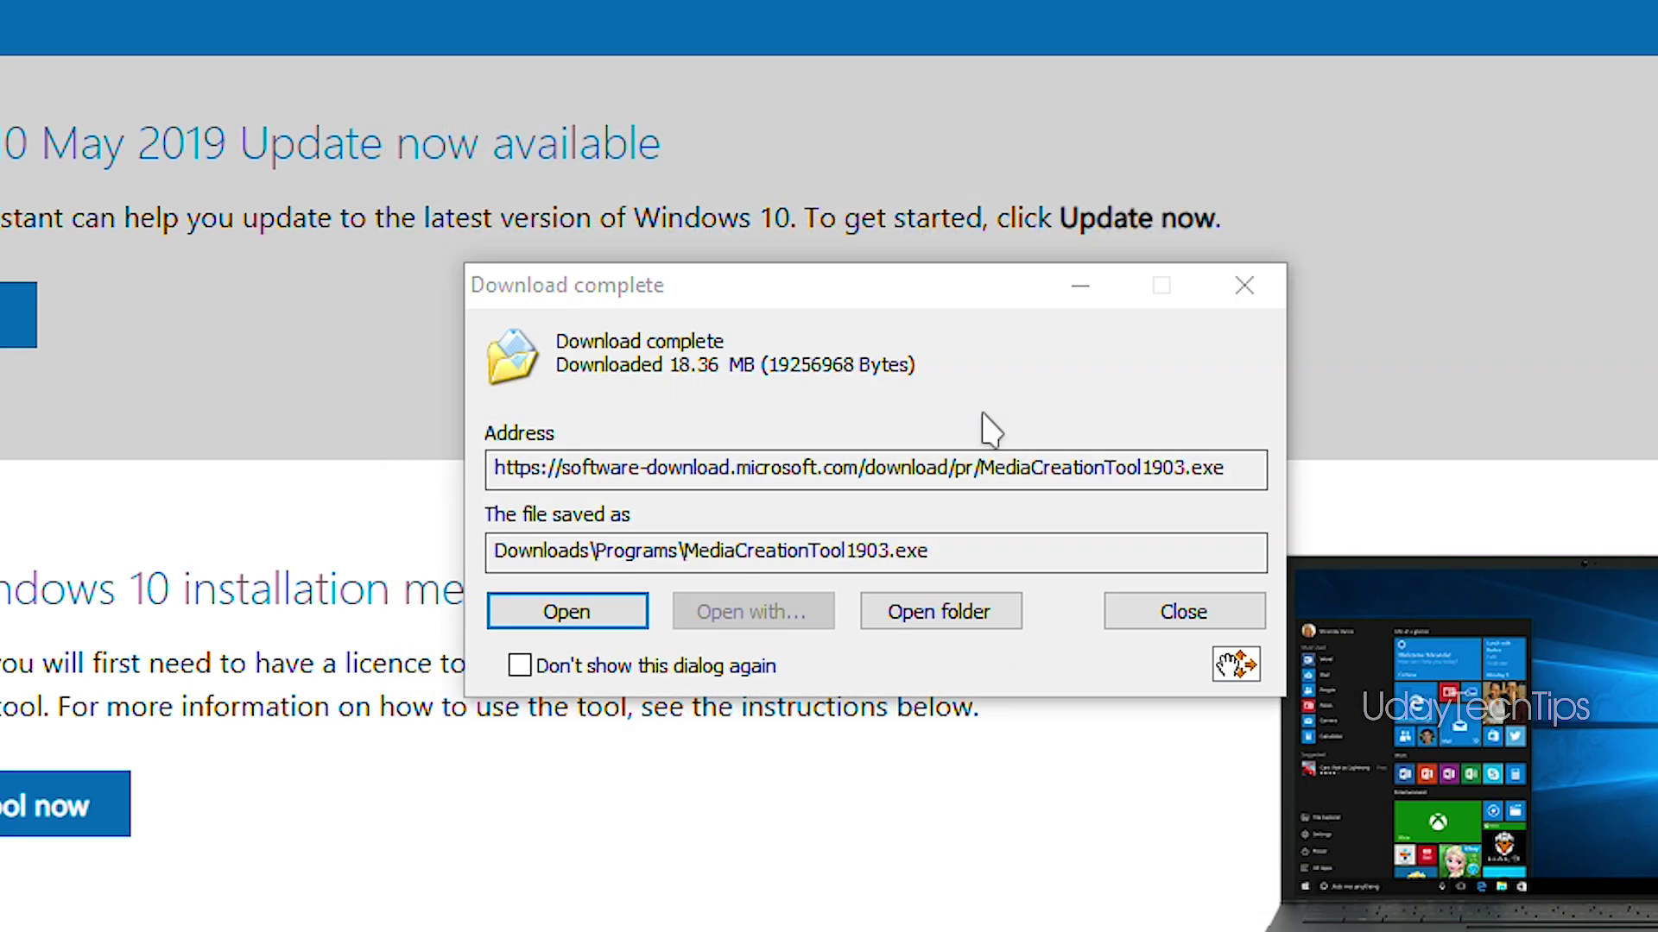
left_click(587, 611)
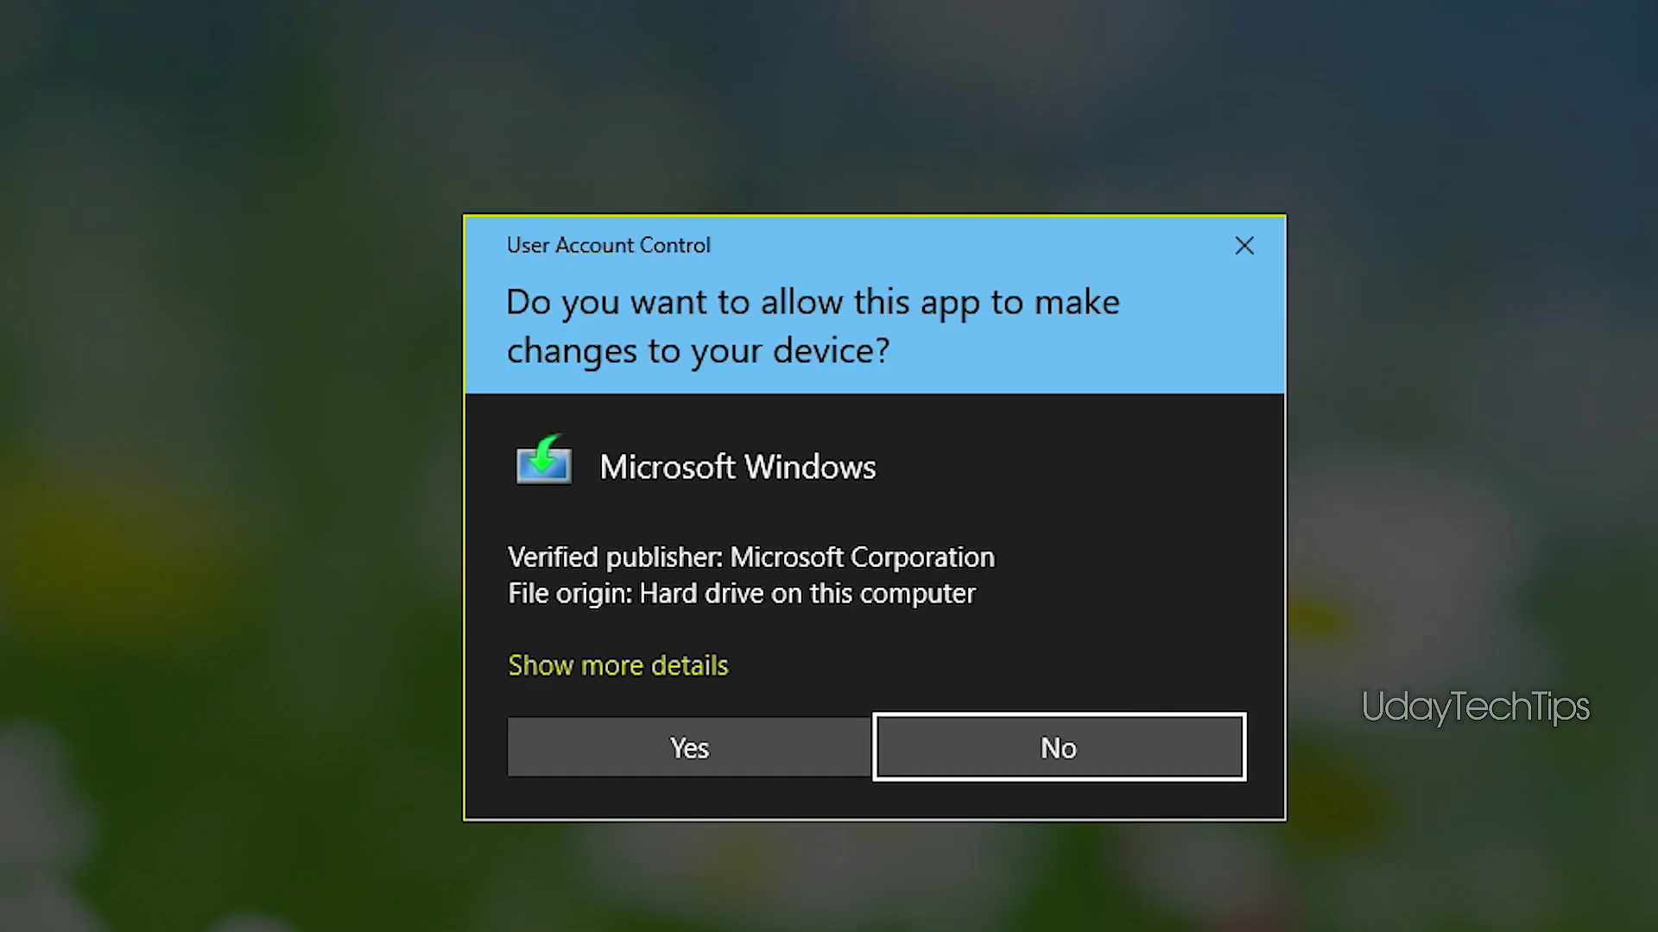
Allow the Media Creation Tool through UAC and accept the Microsoft license terms
left_click(689, 747)
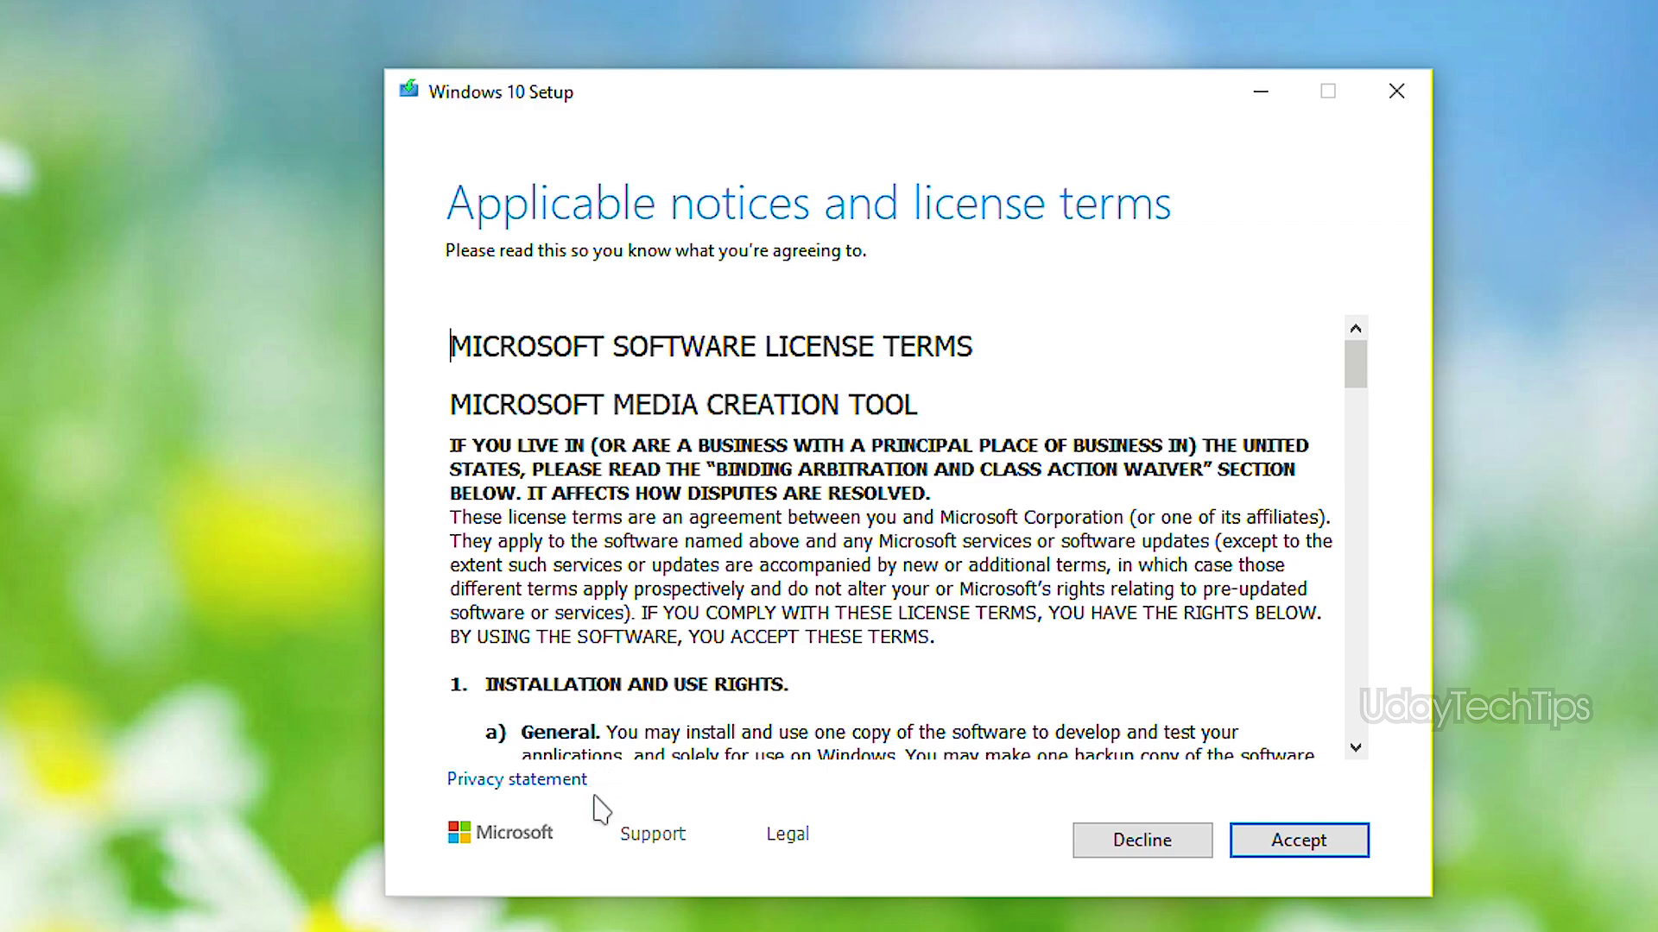
left_click(1294, 839)
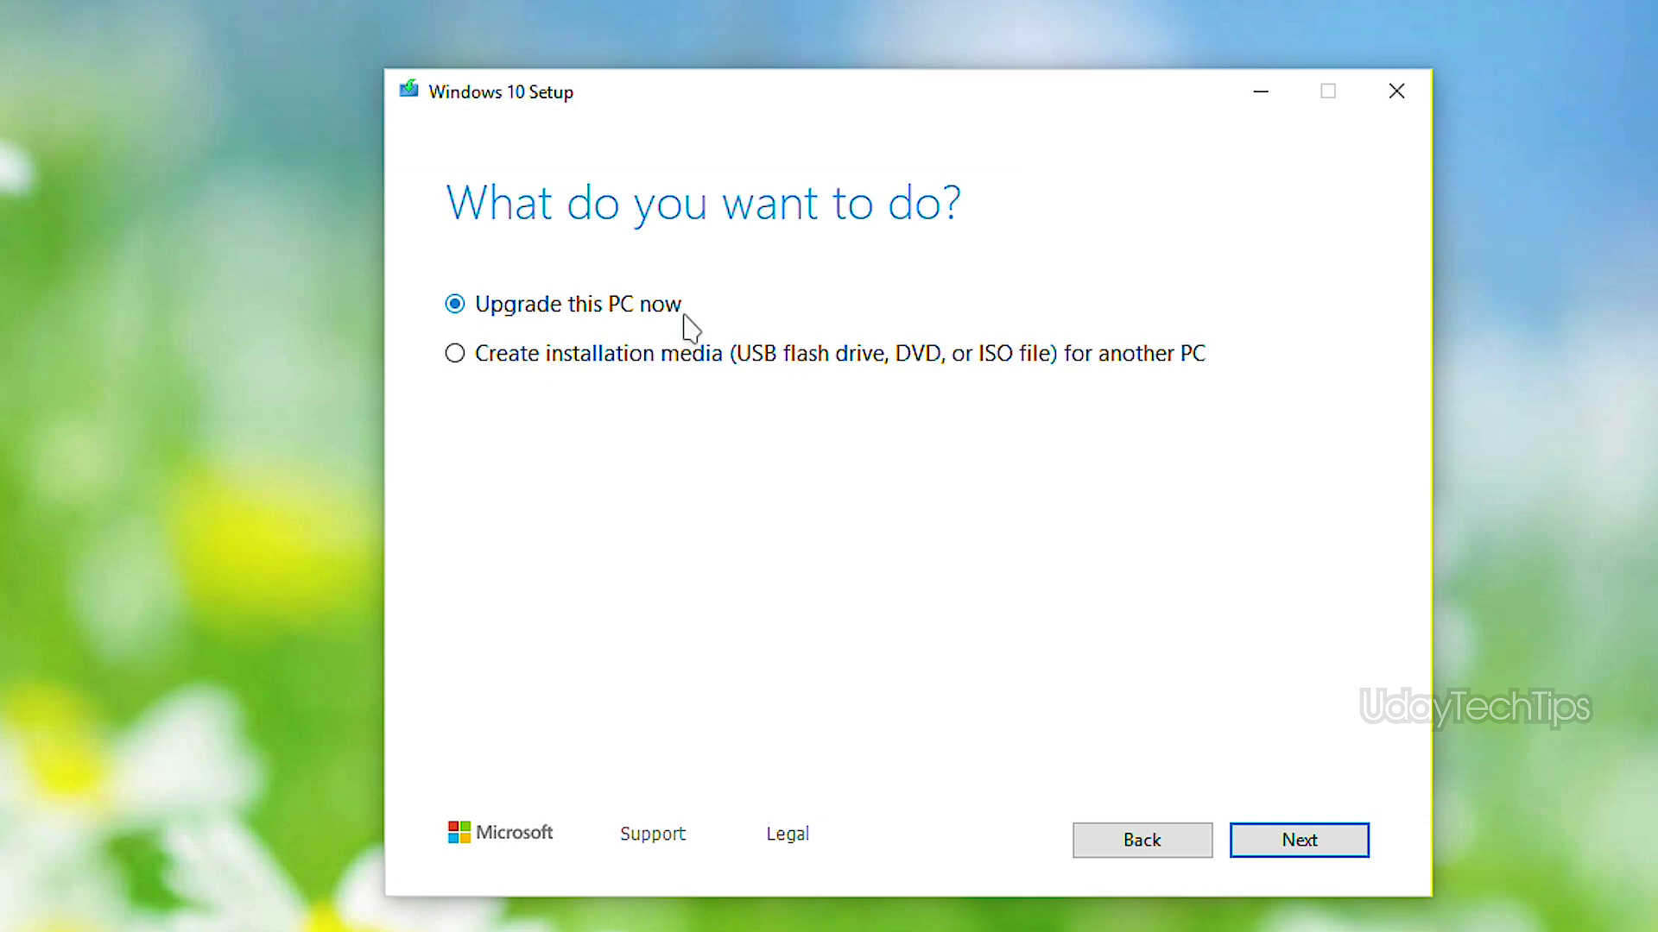
Choose 'Create installation media for another PC' and continue to language and edition settings
left_click(455, 358)
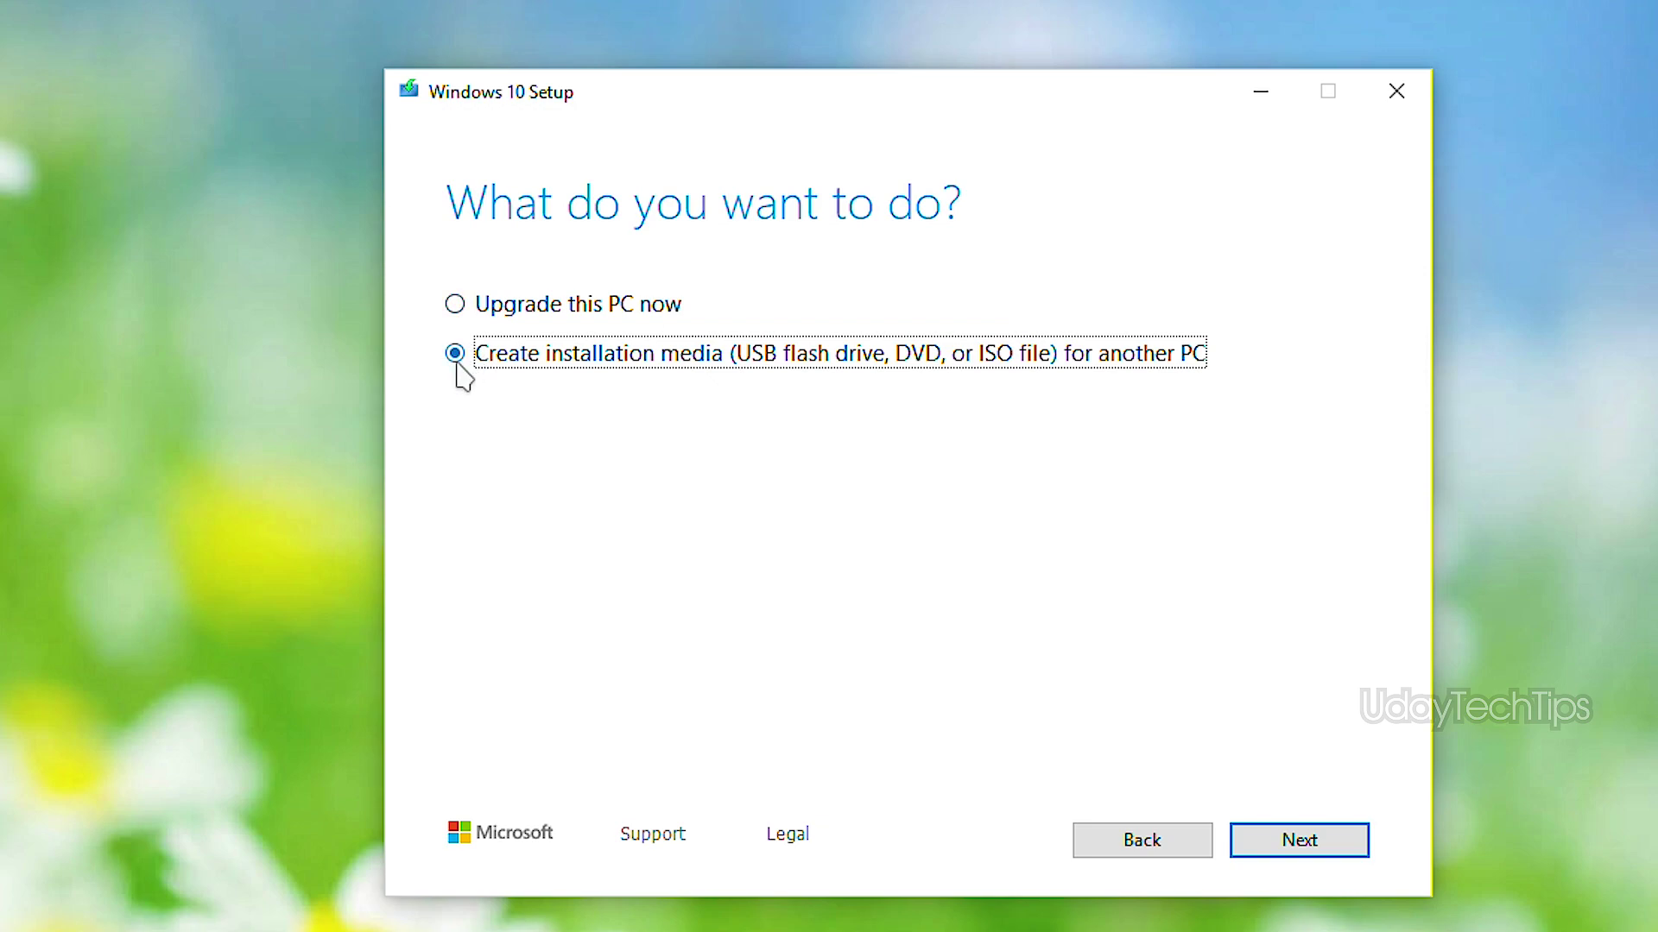
left_click(1300, 841)
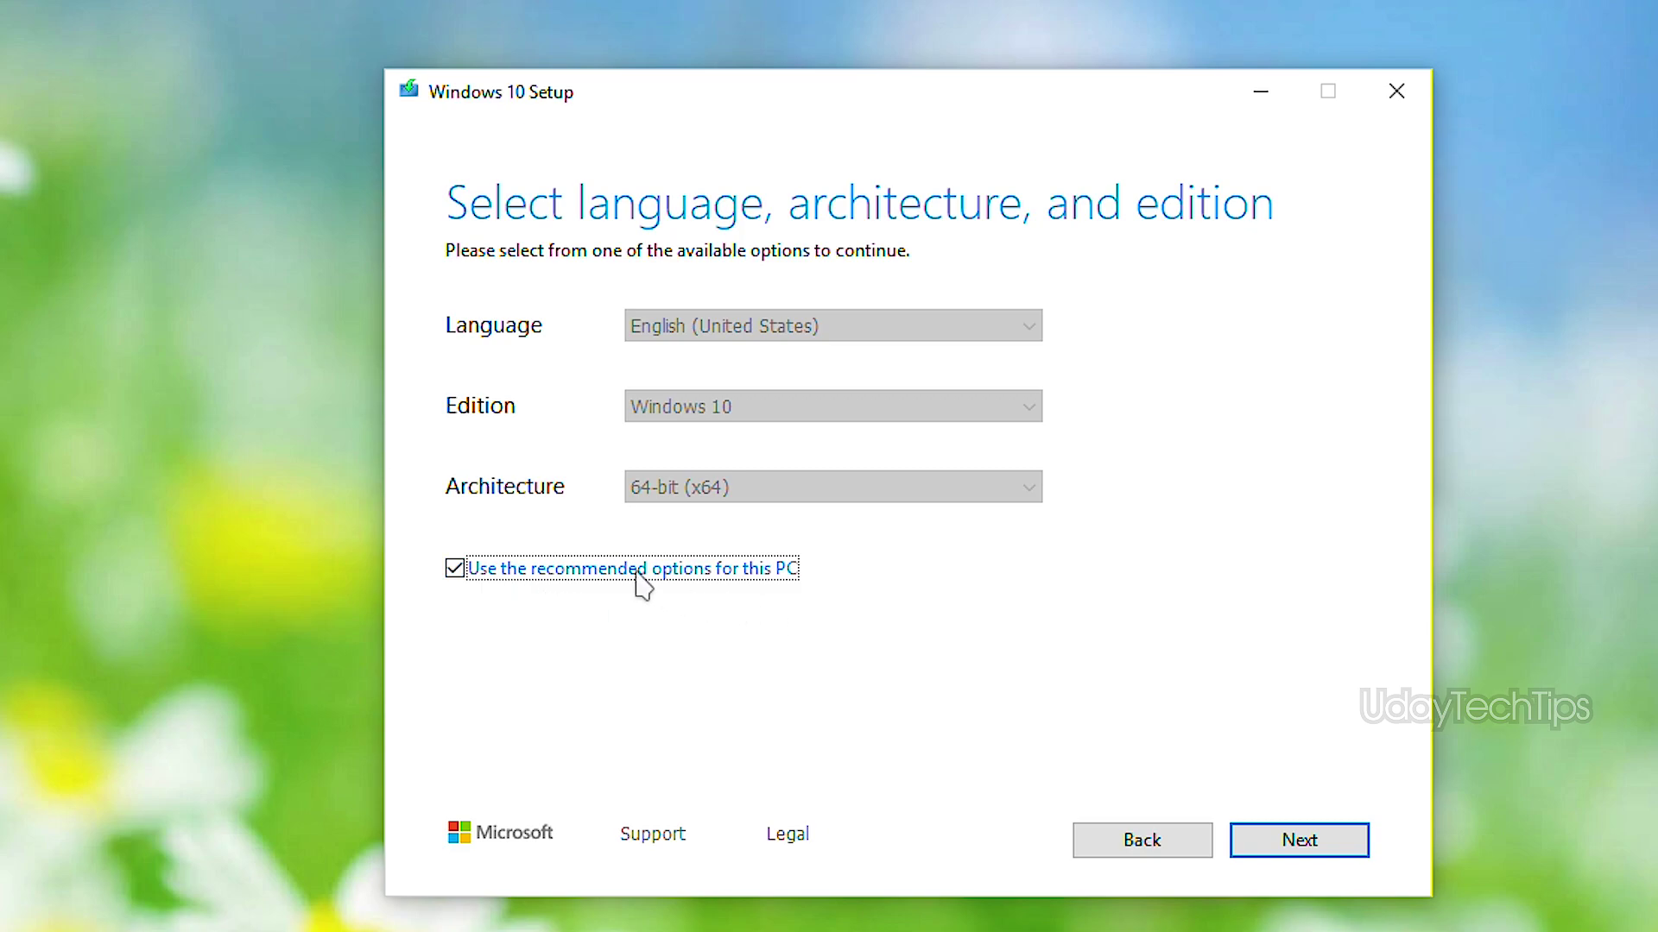
Untick recommended options and pick English (United States), Windows 10, and architecture Both
left_click(458, 570)
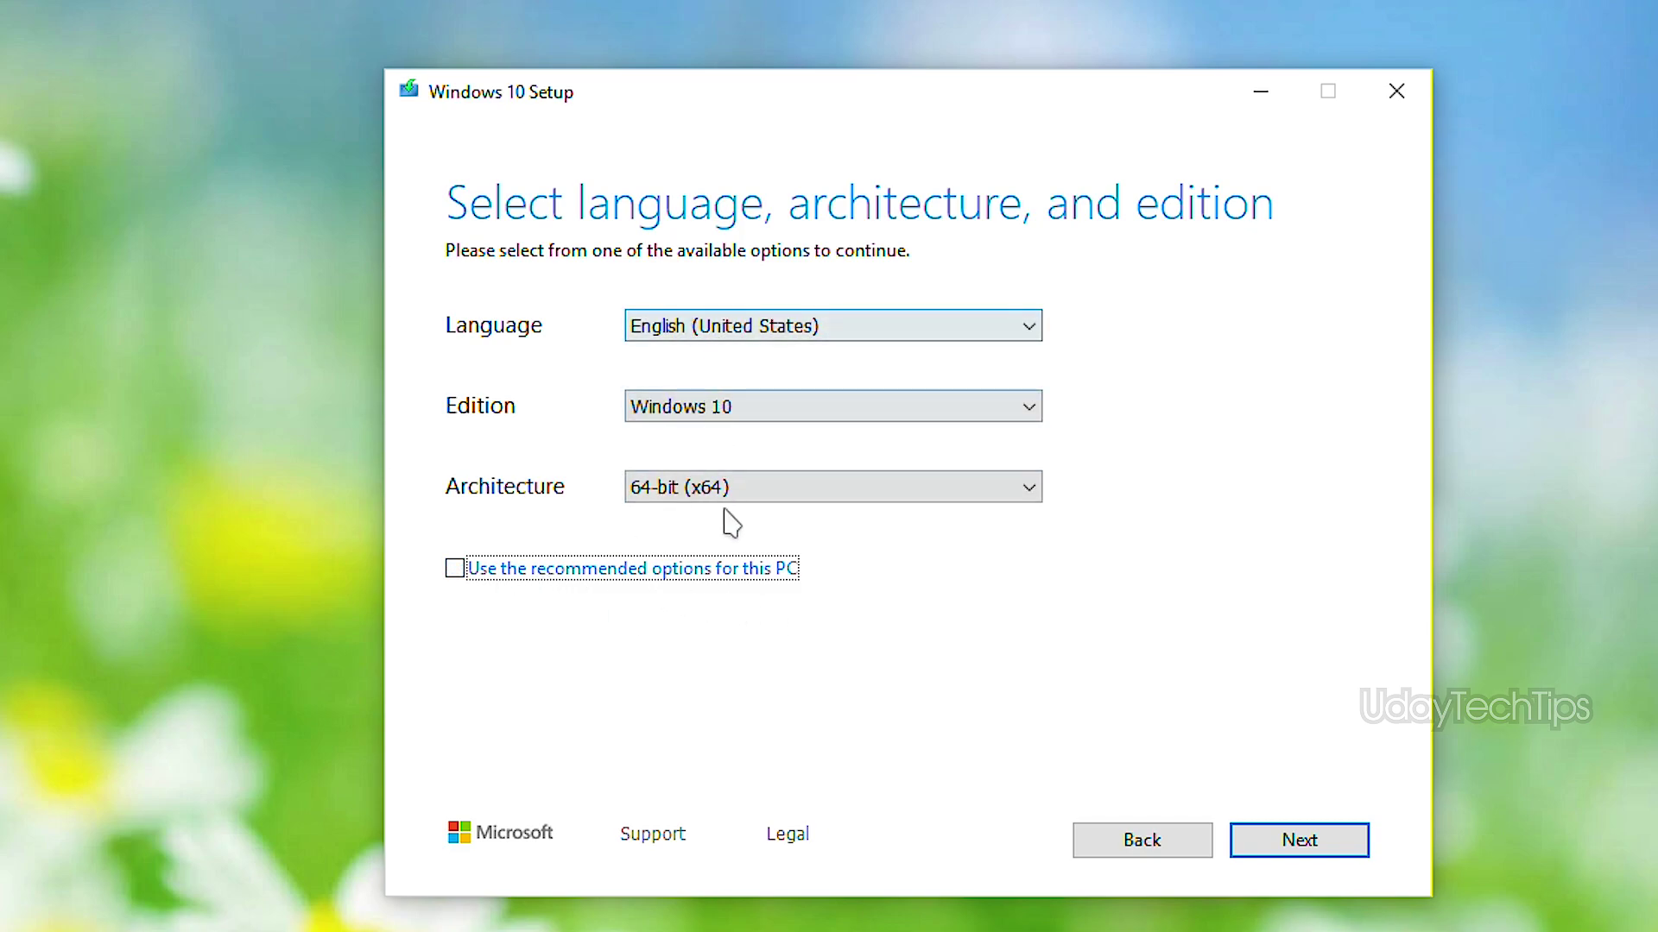
left_click(736, 332)
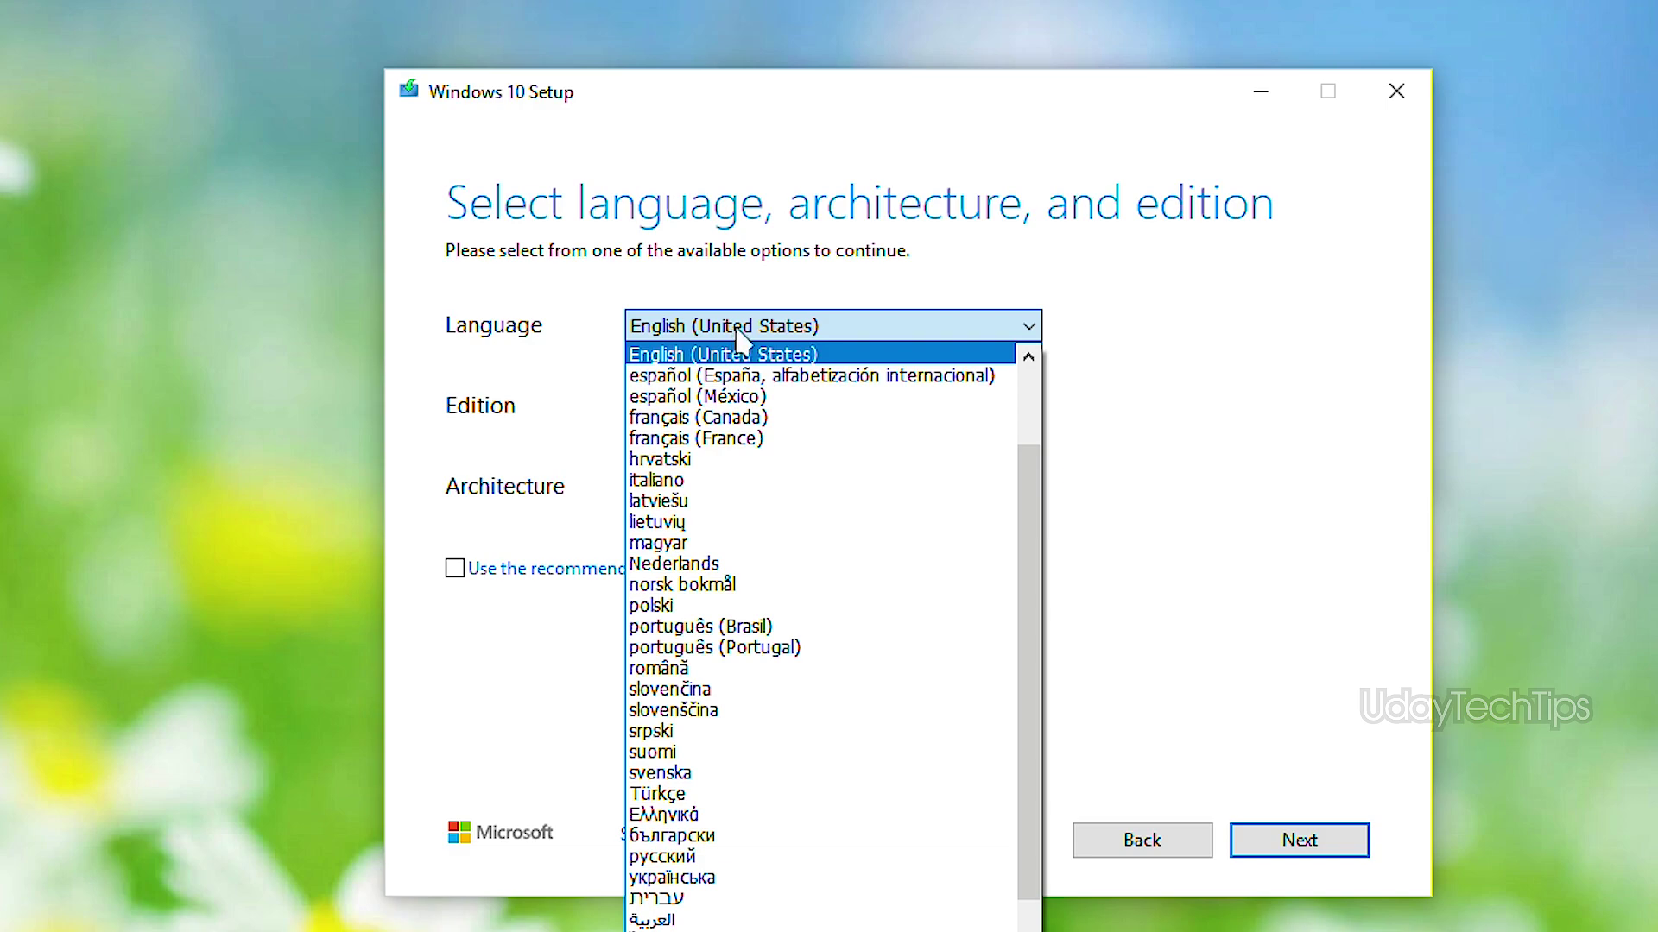
left_click(738, 338)
left_click(710, 412)
left_click(710, 435)
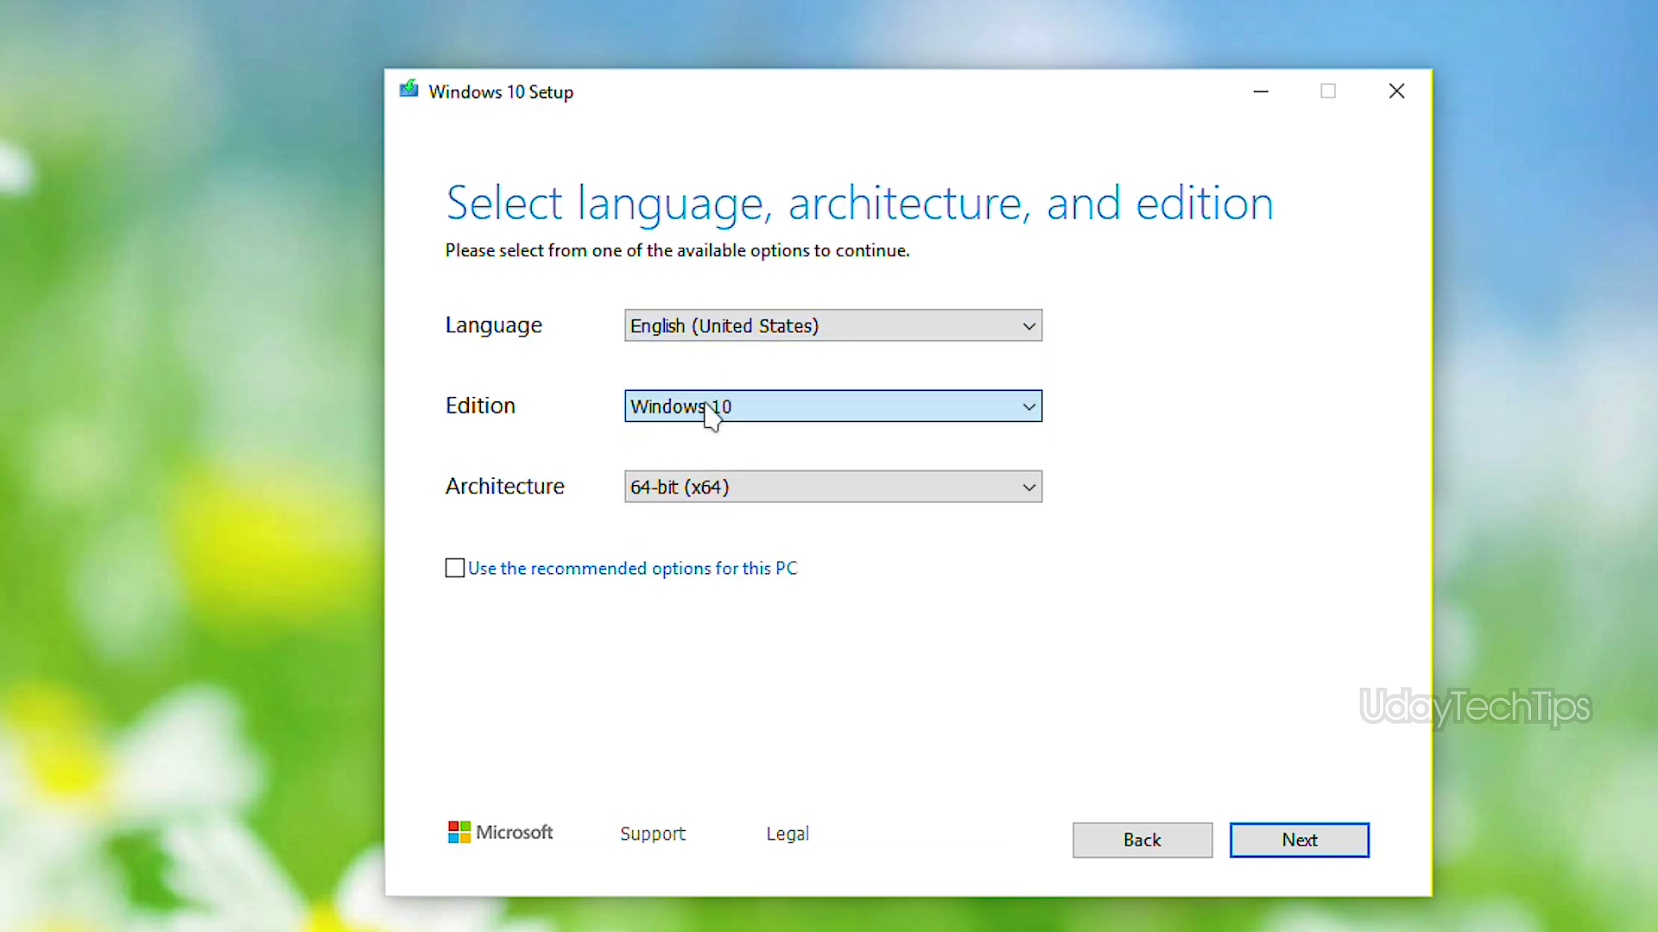
left_click(704, 493)
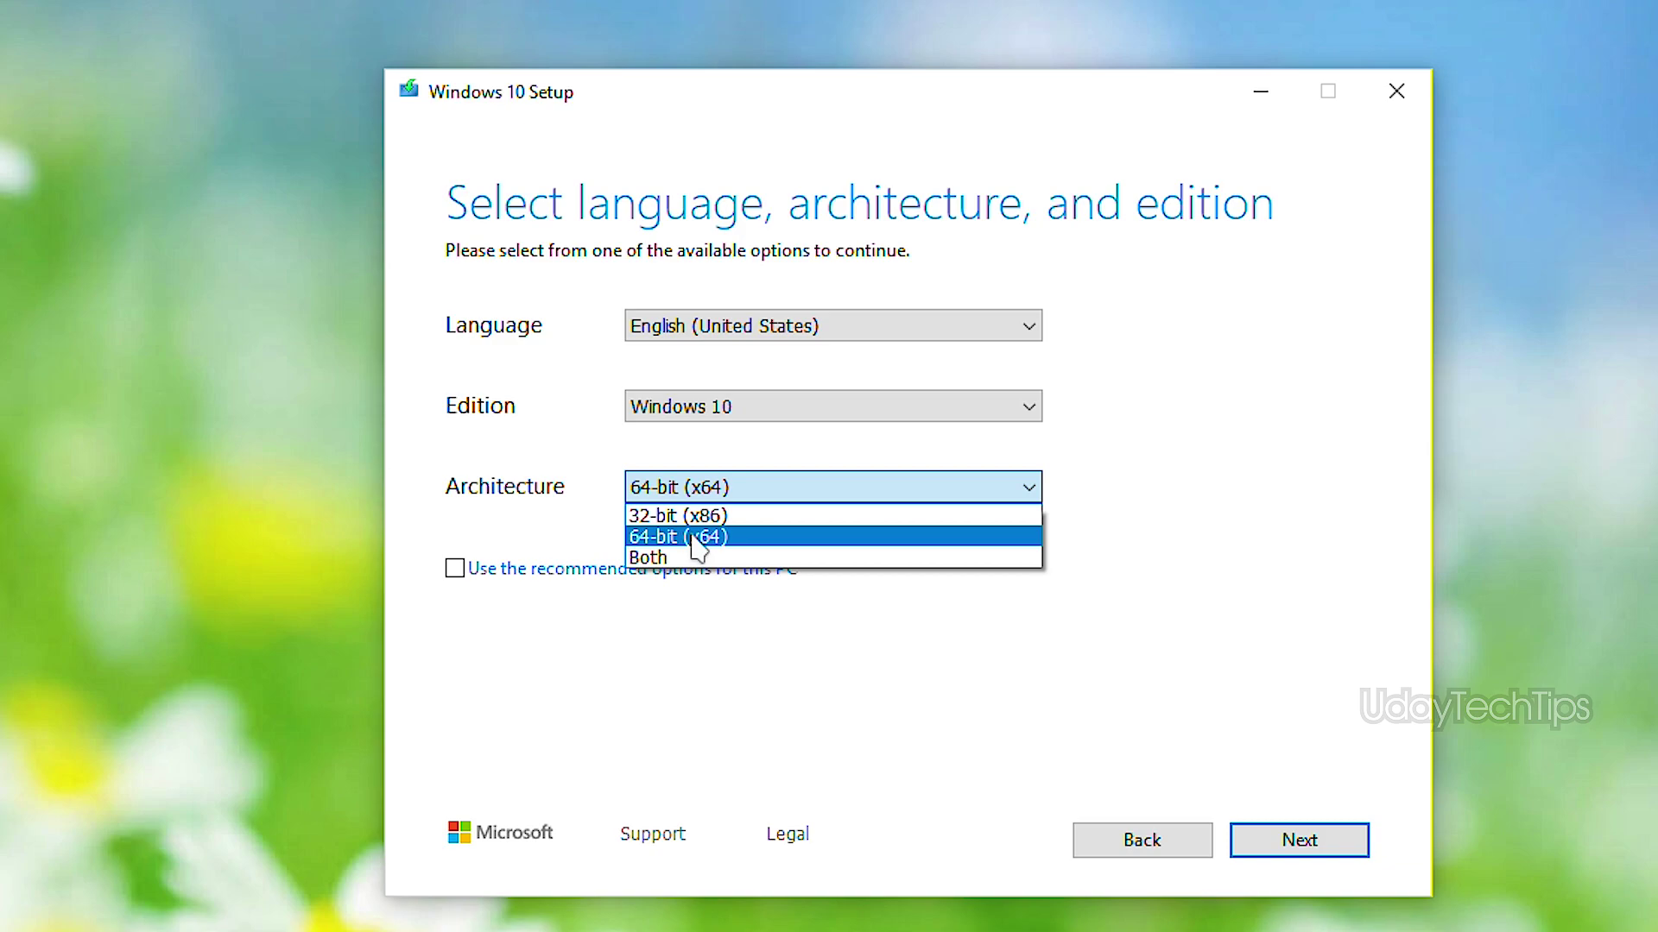
left_click(648, 560)
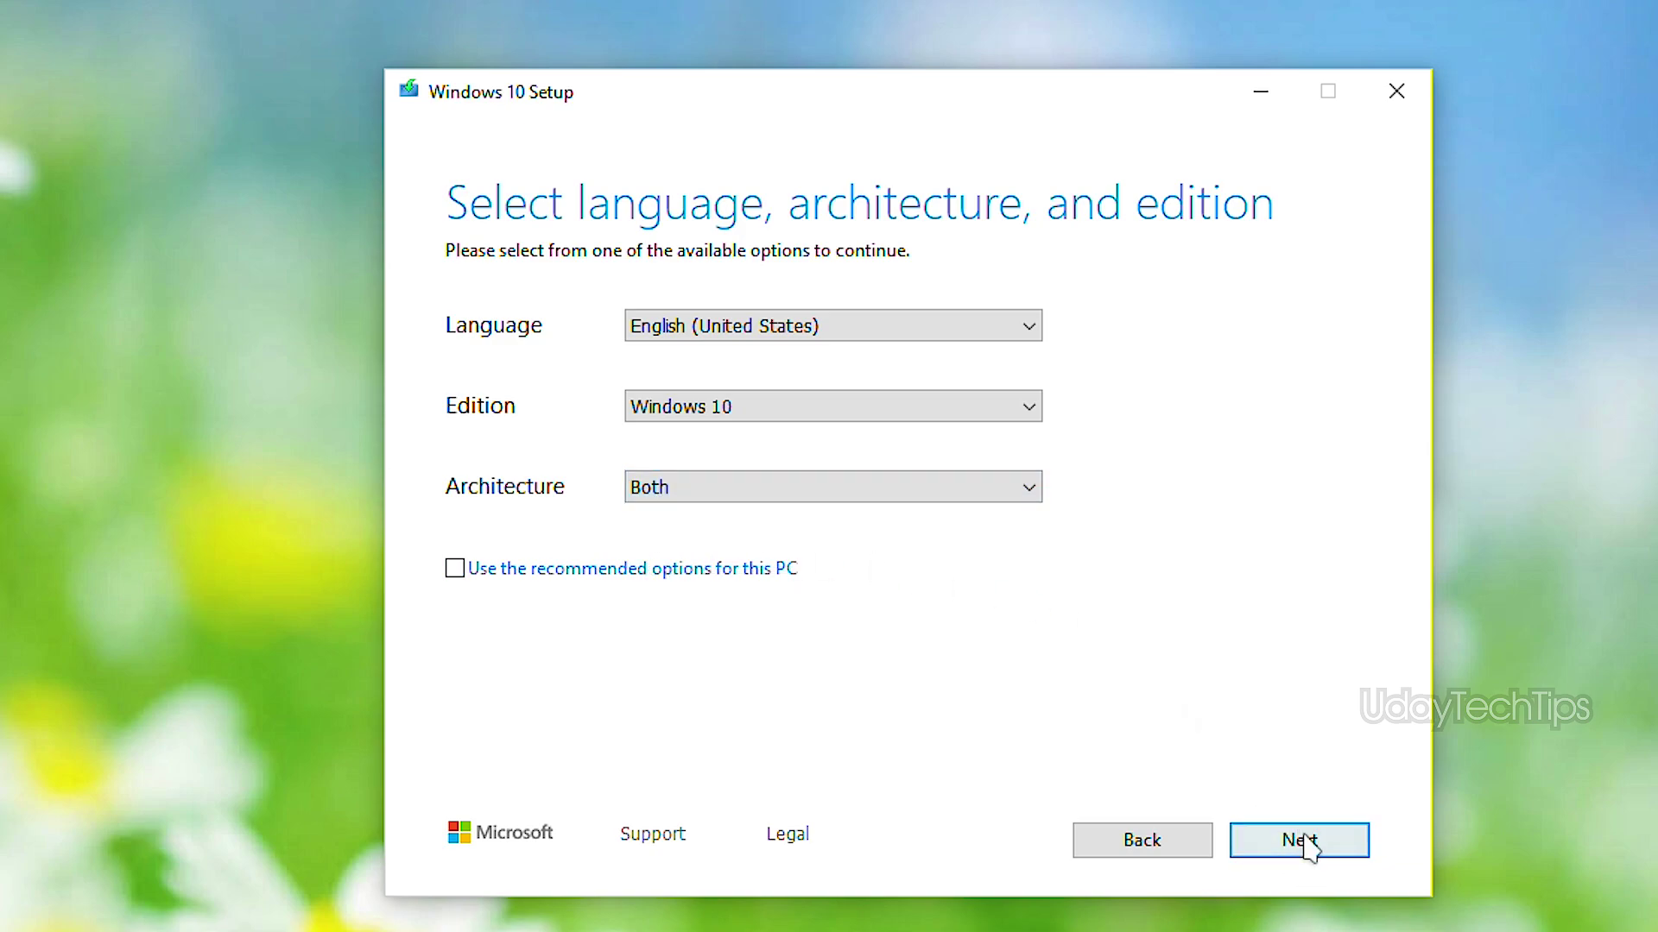
left_click(764, 492)
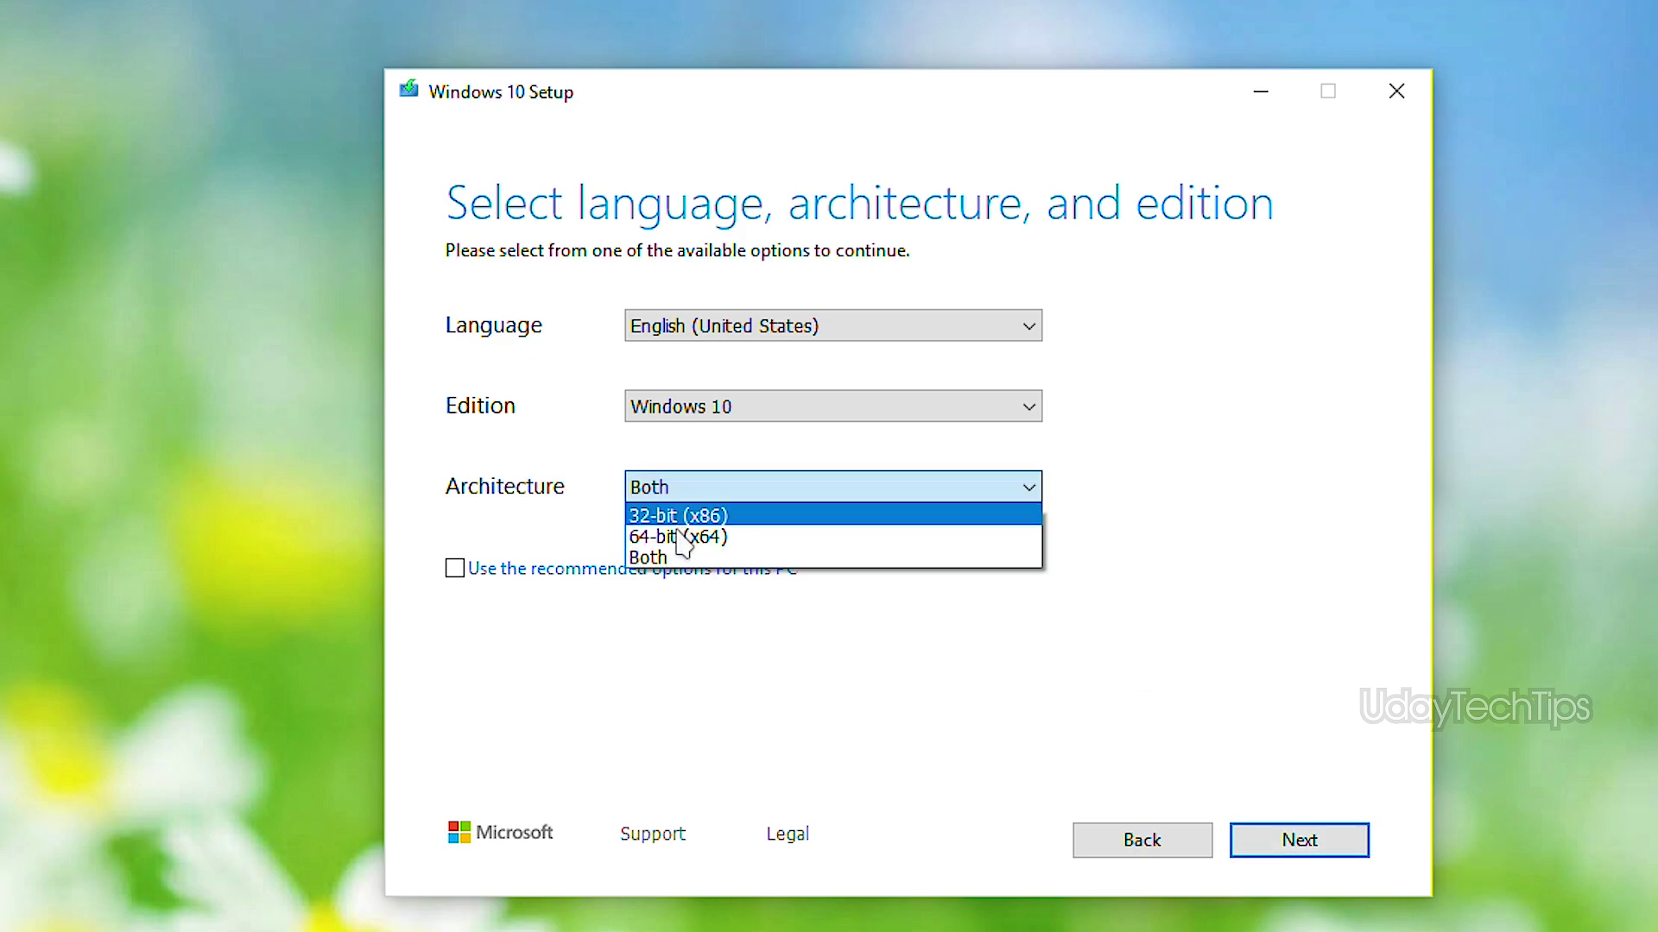
left_click(661, 559)
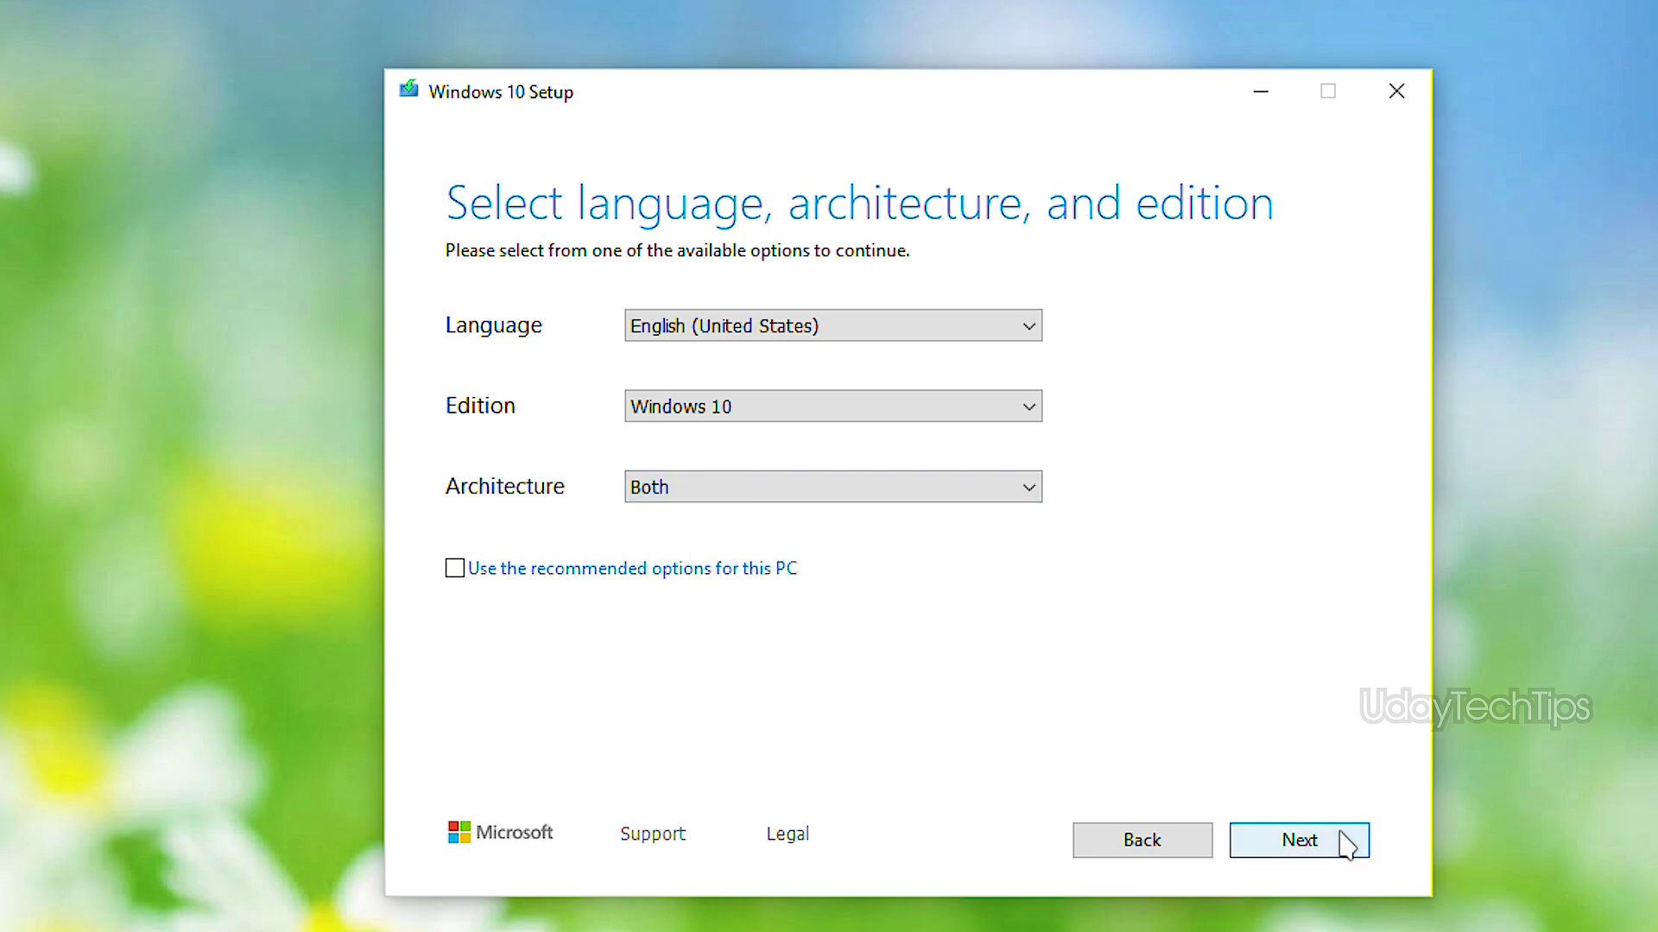
Choose ISO file as the installation media type
left_click(1347, 844)
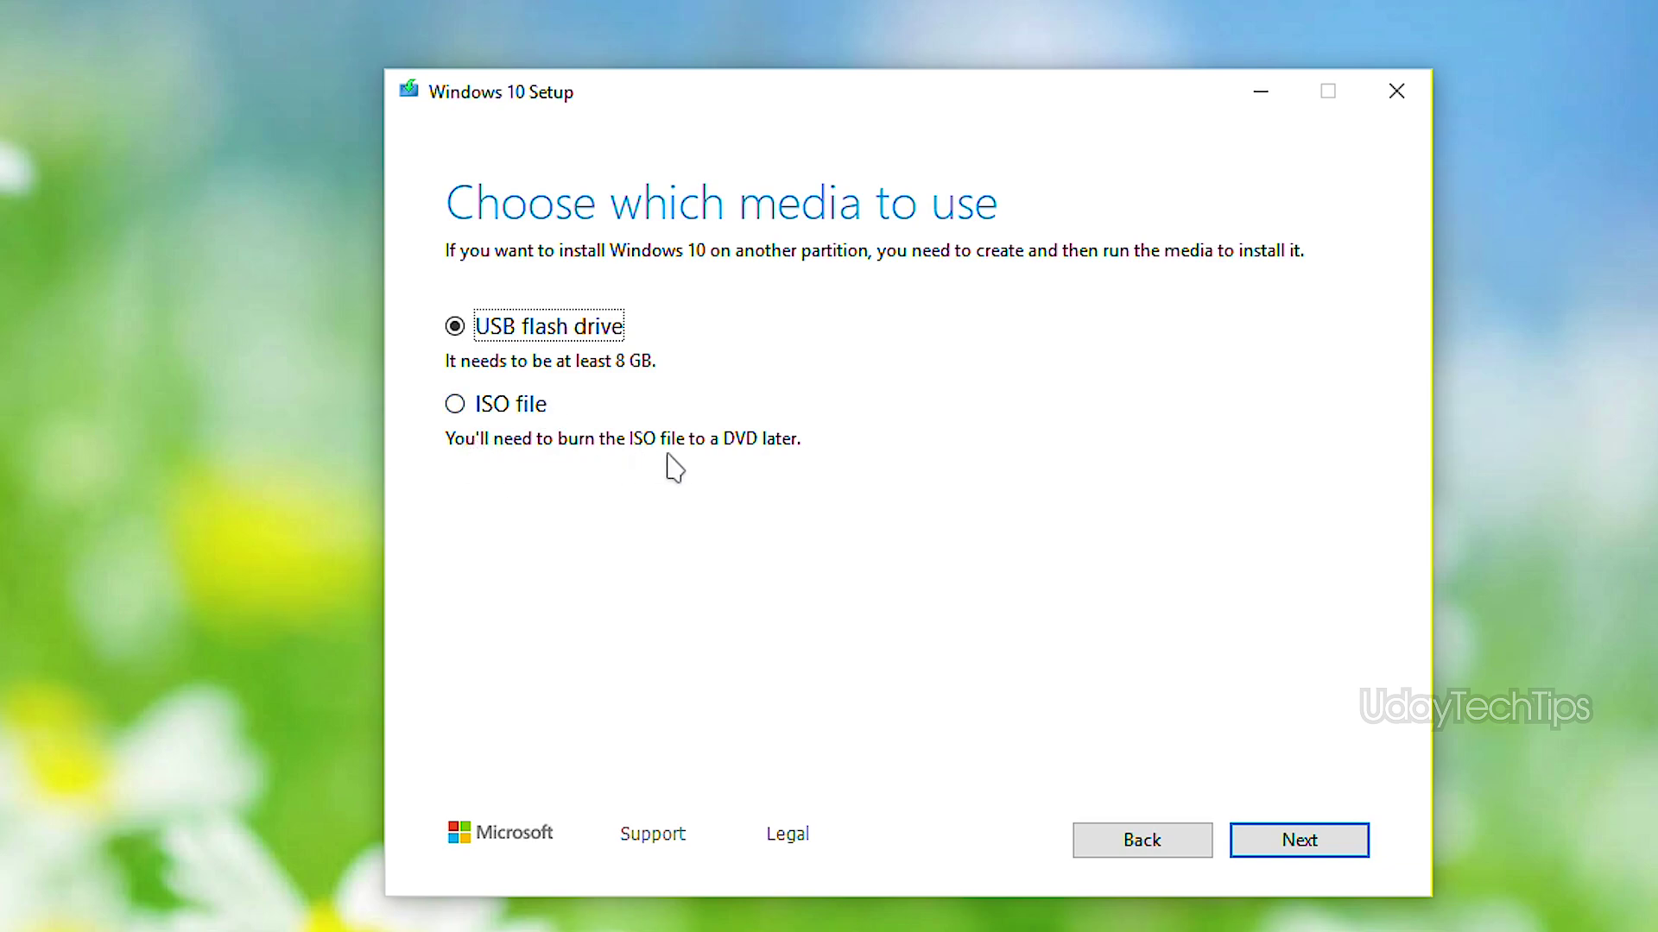
left_click(453, 411)
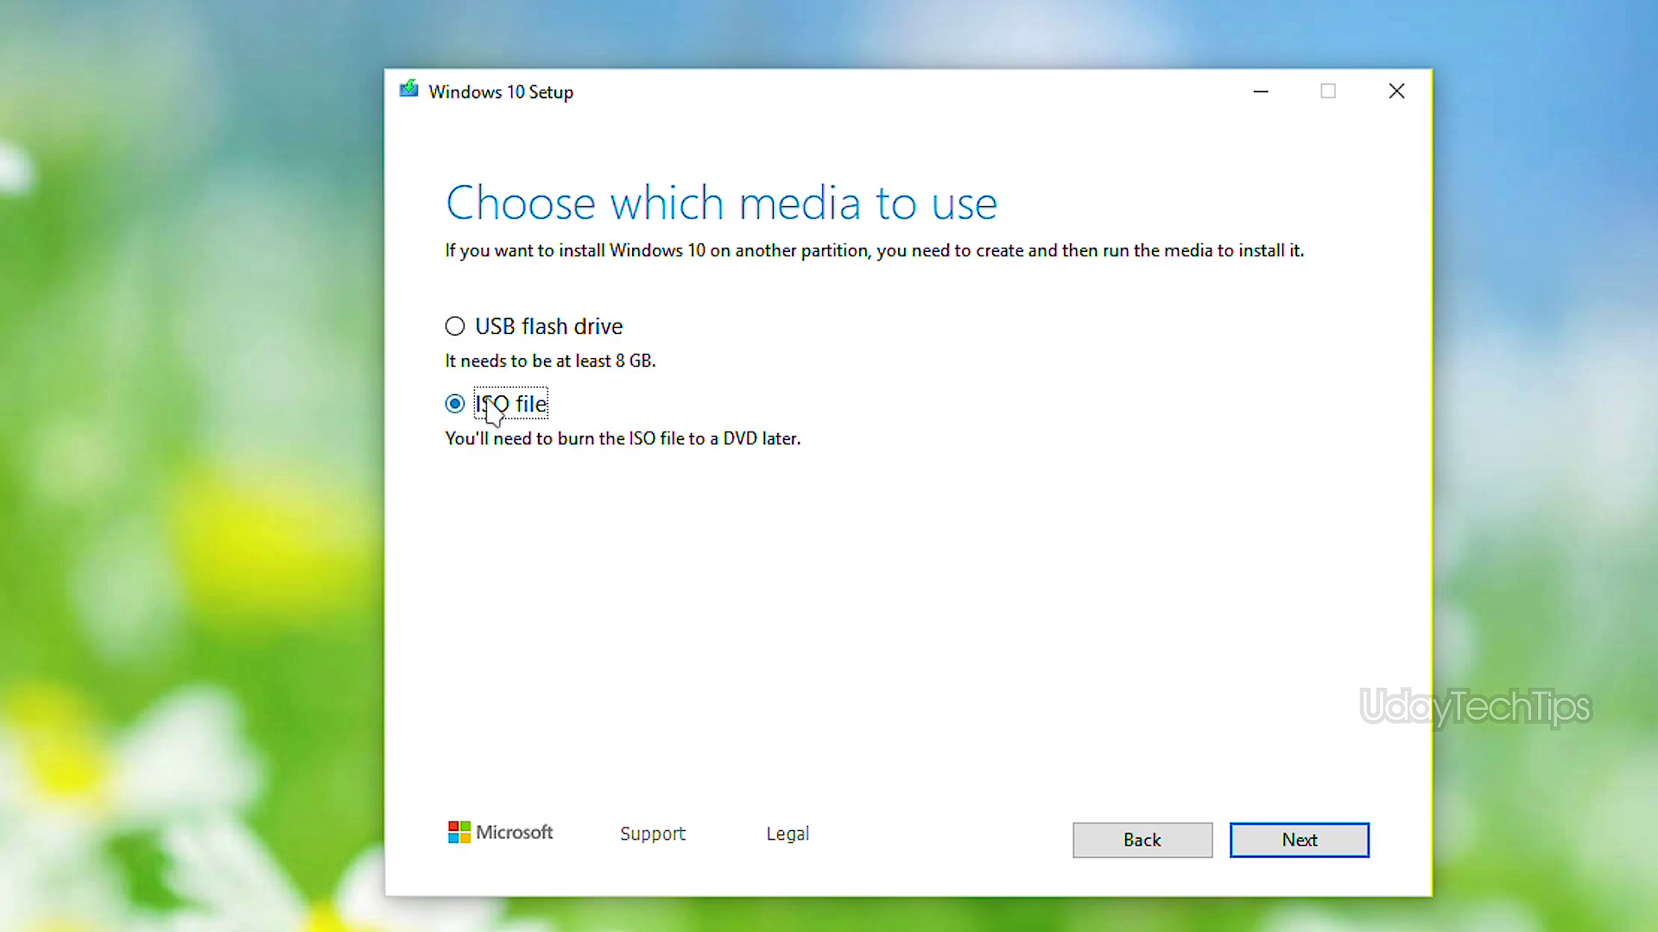
left_click(1312, 846)
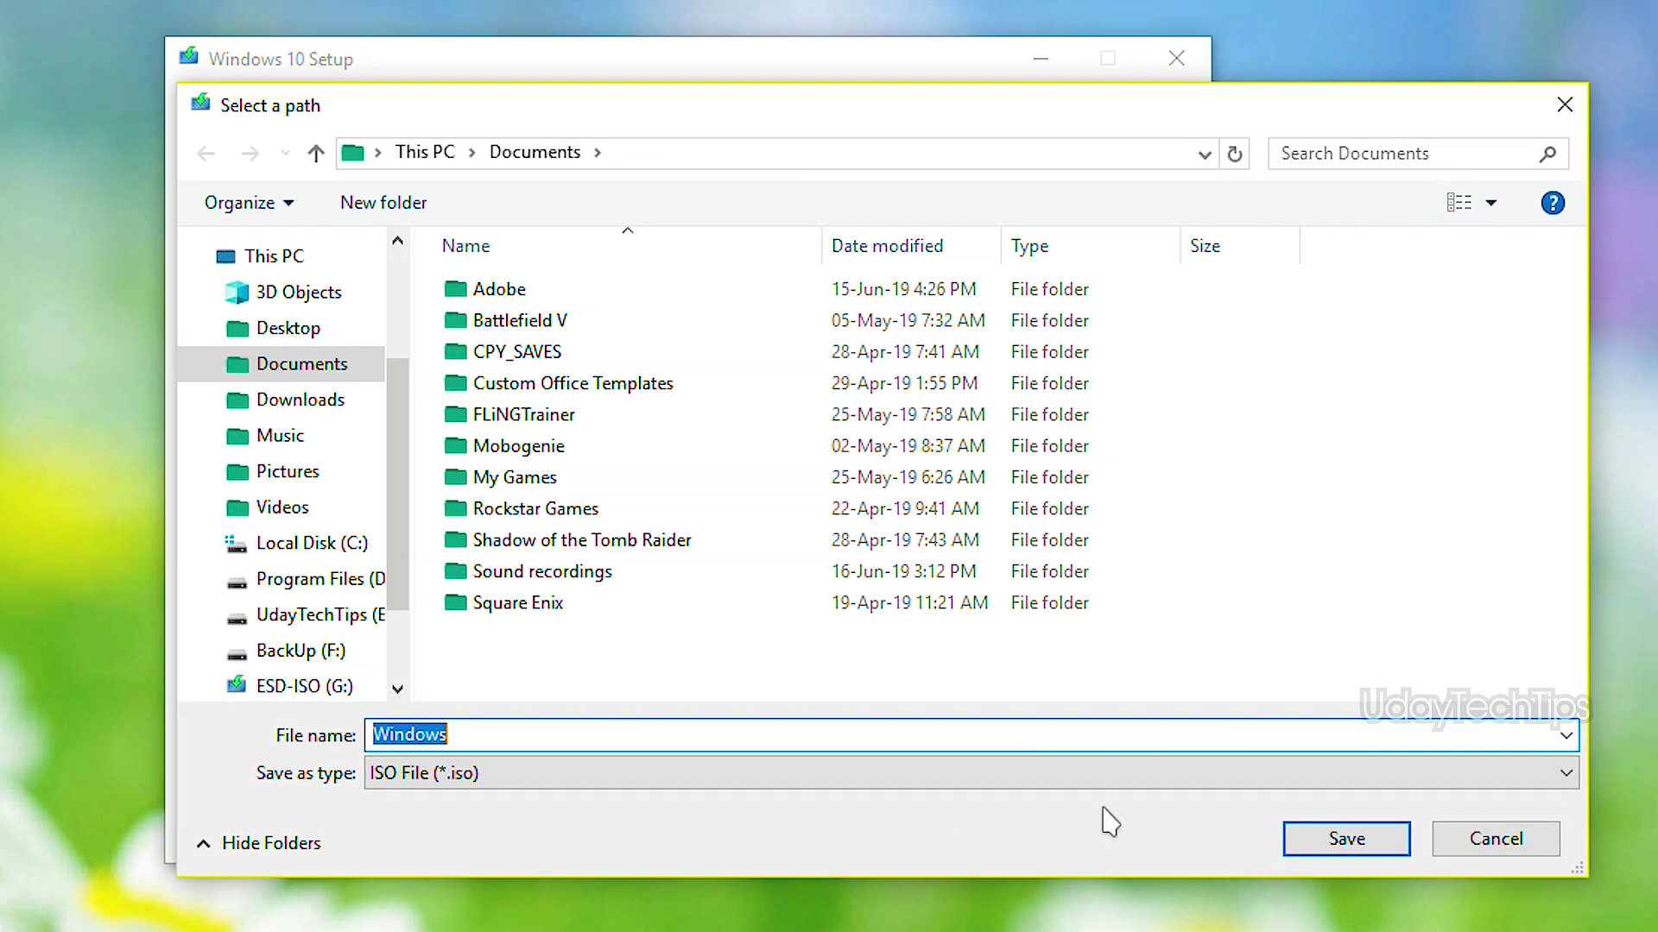
Save the ISO in the Downloads folder and start renaming it to 'Windows 10'
left_click(328, 404)
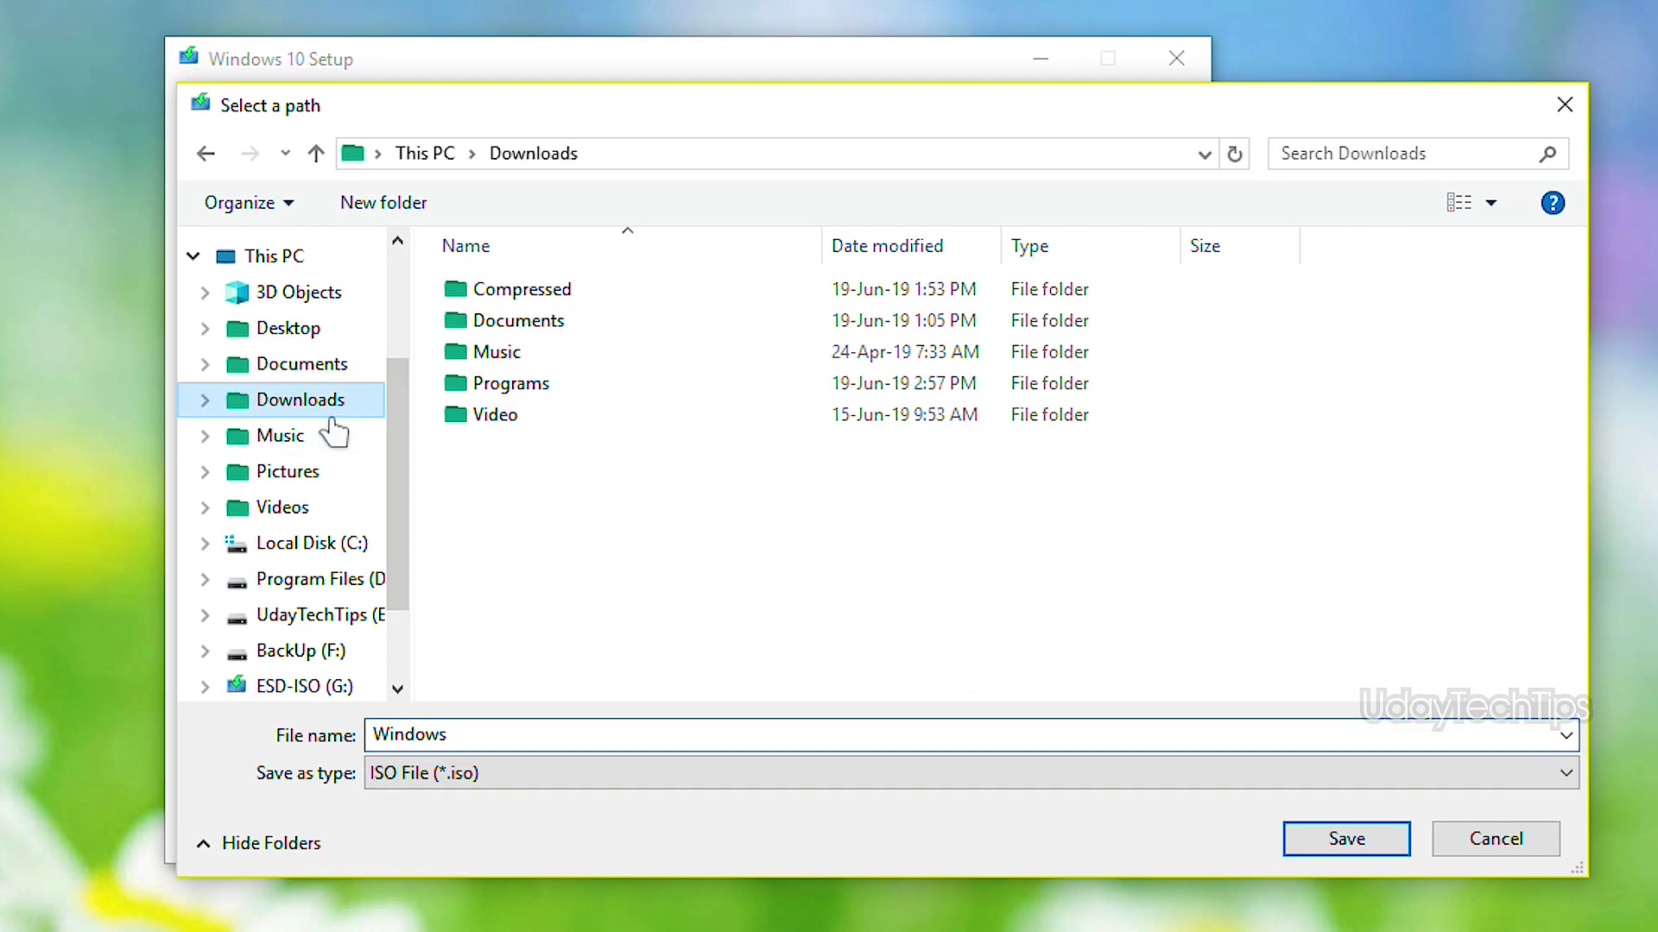
double_click(897, 723)
left_click(897, 724)
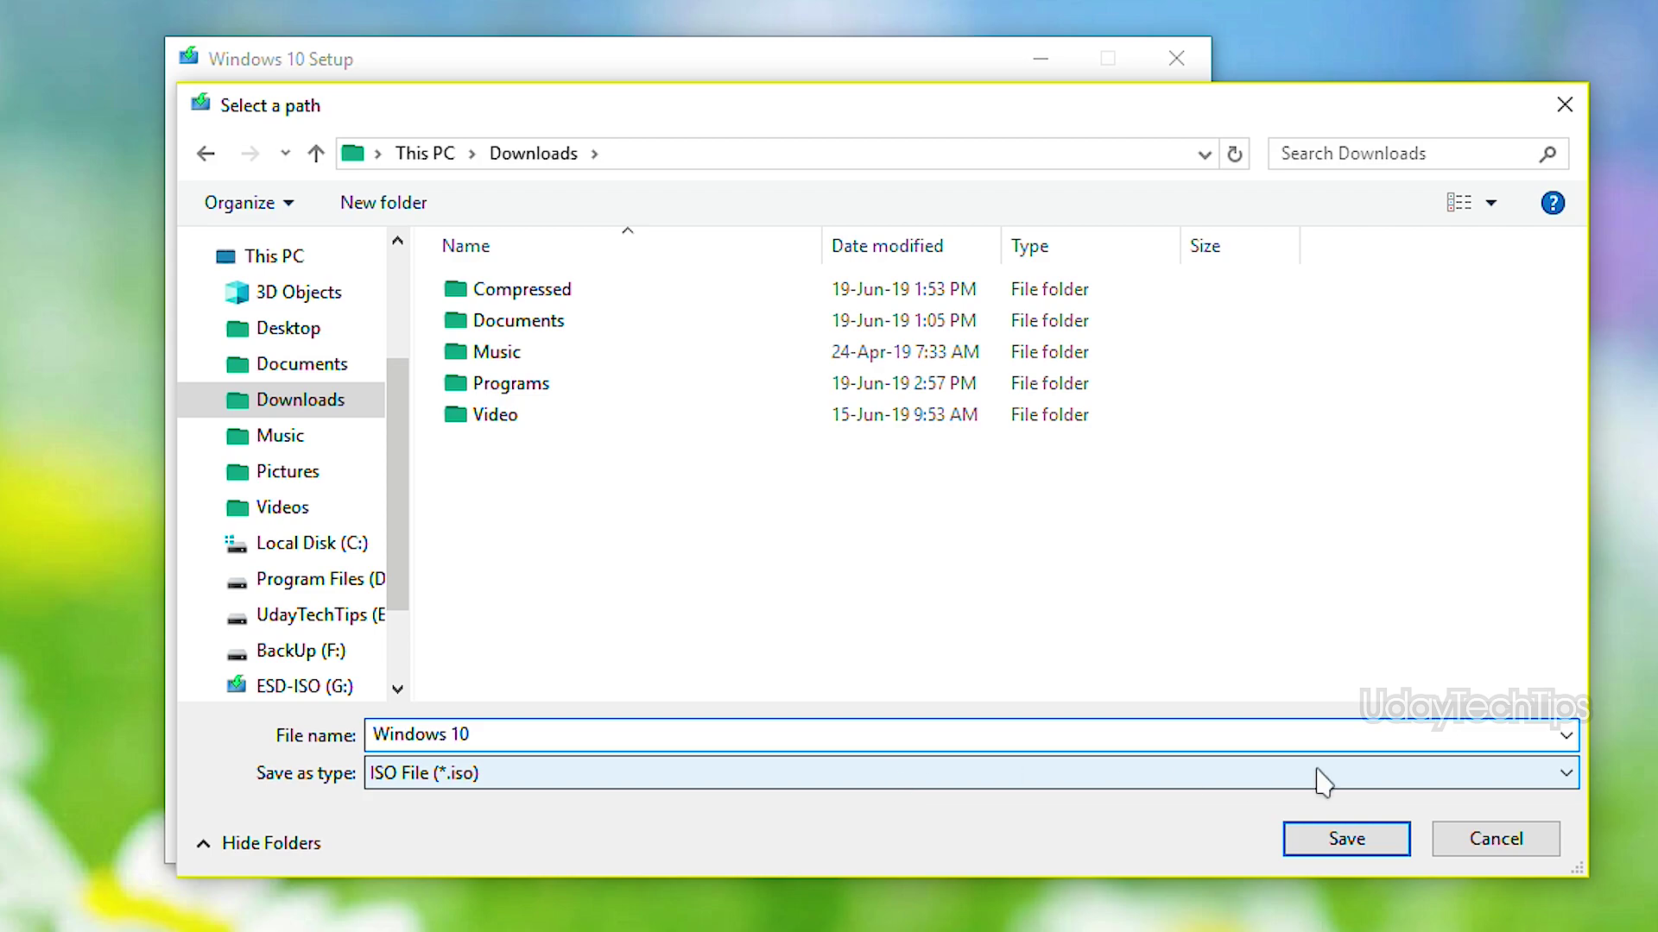
Save the Windows 10 ISO, let the download complete, and finish the Media Creation Tool
left_click(1342, 842)
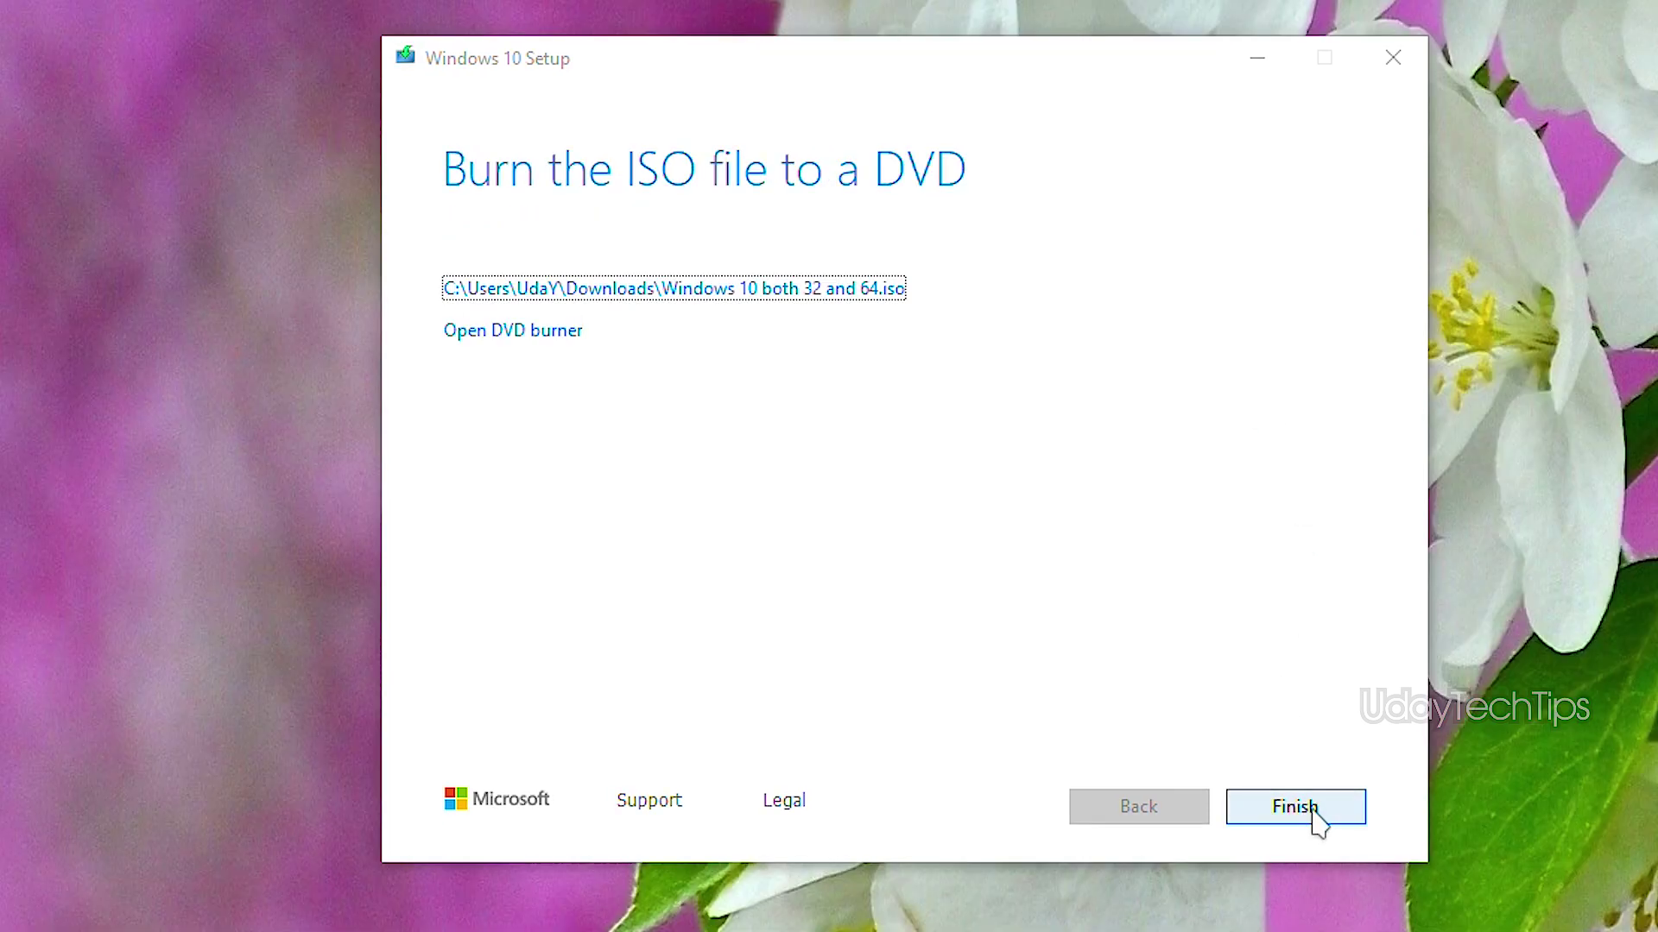
left_click(1314, 809)
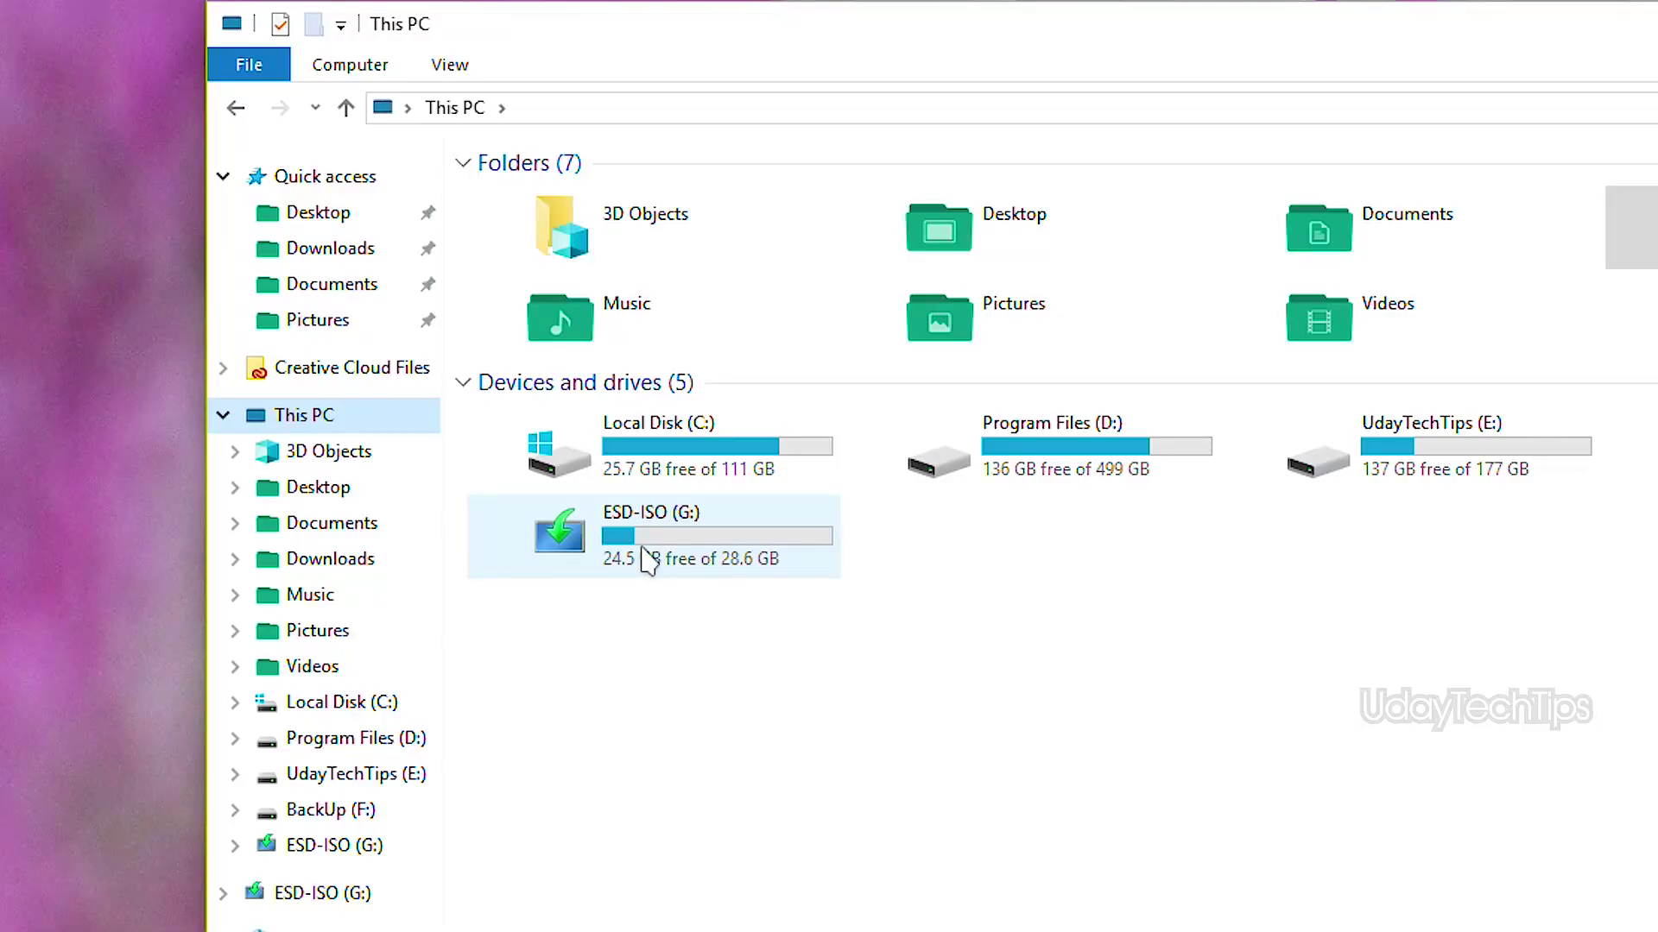
Inspect the properties of the ESD-ISO (G:) USB drive
right_click(459, 546)
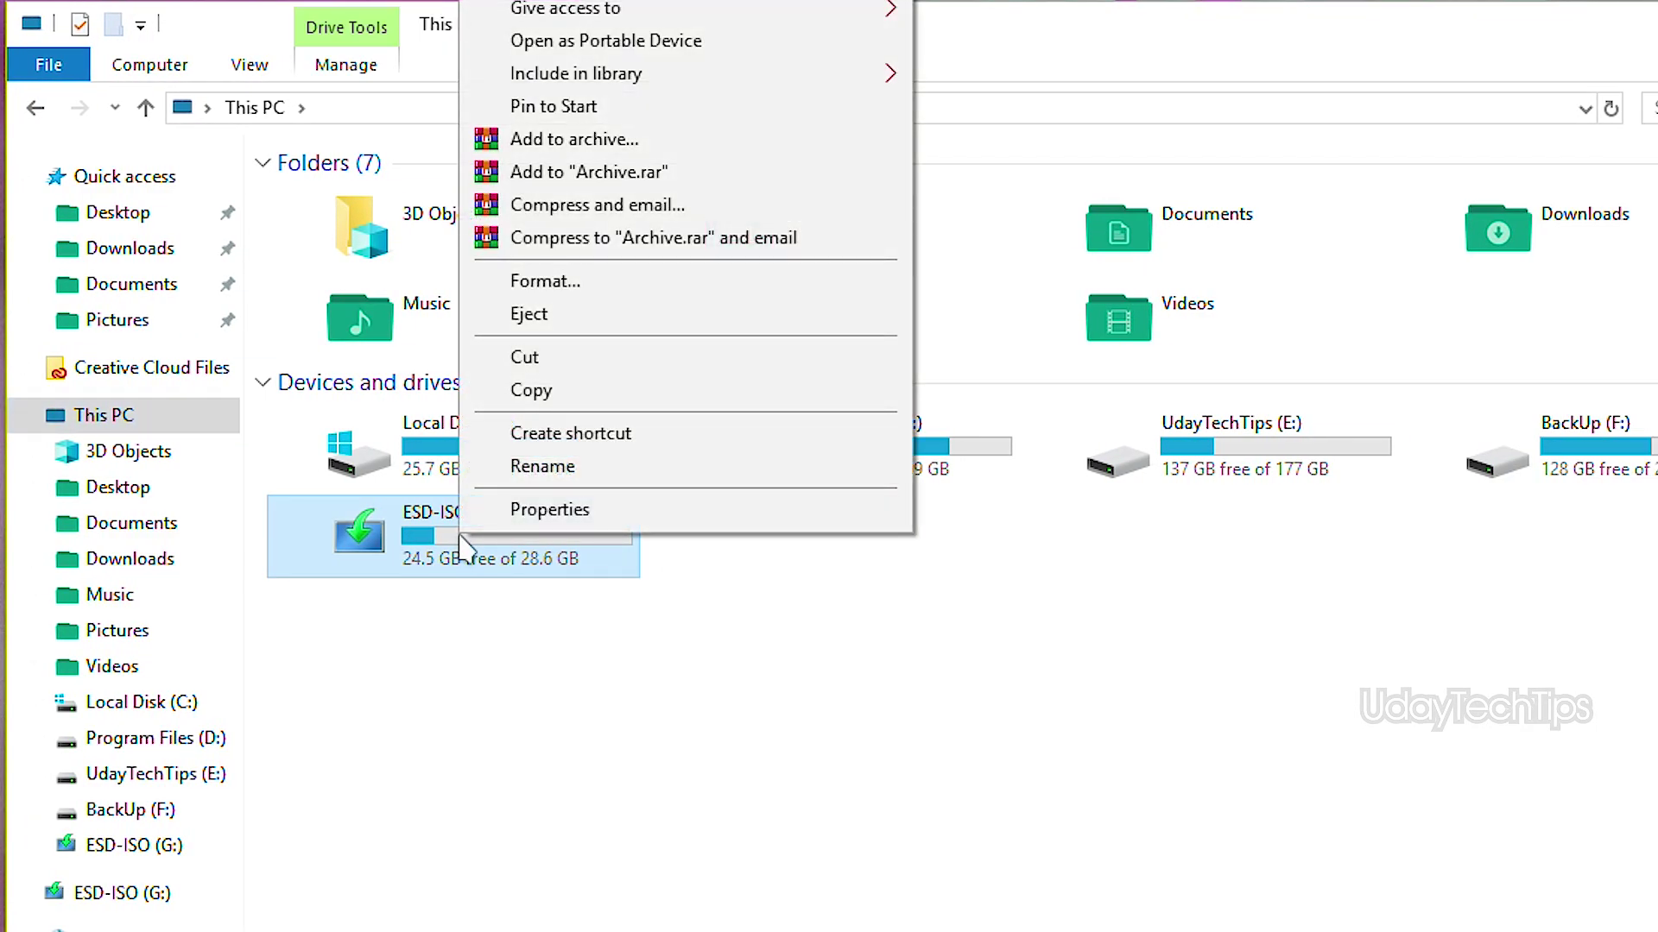
left_click(544, 509)
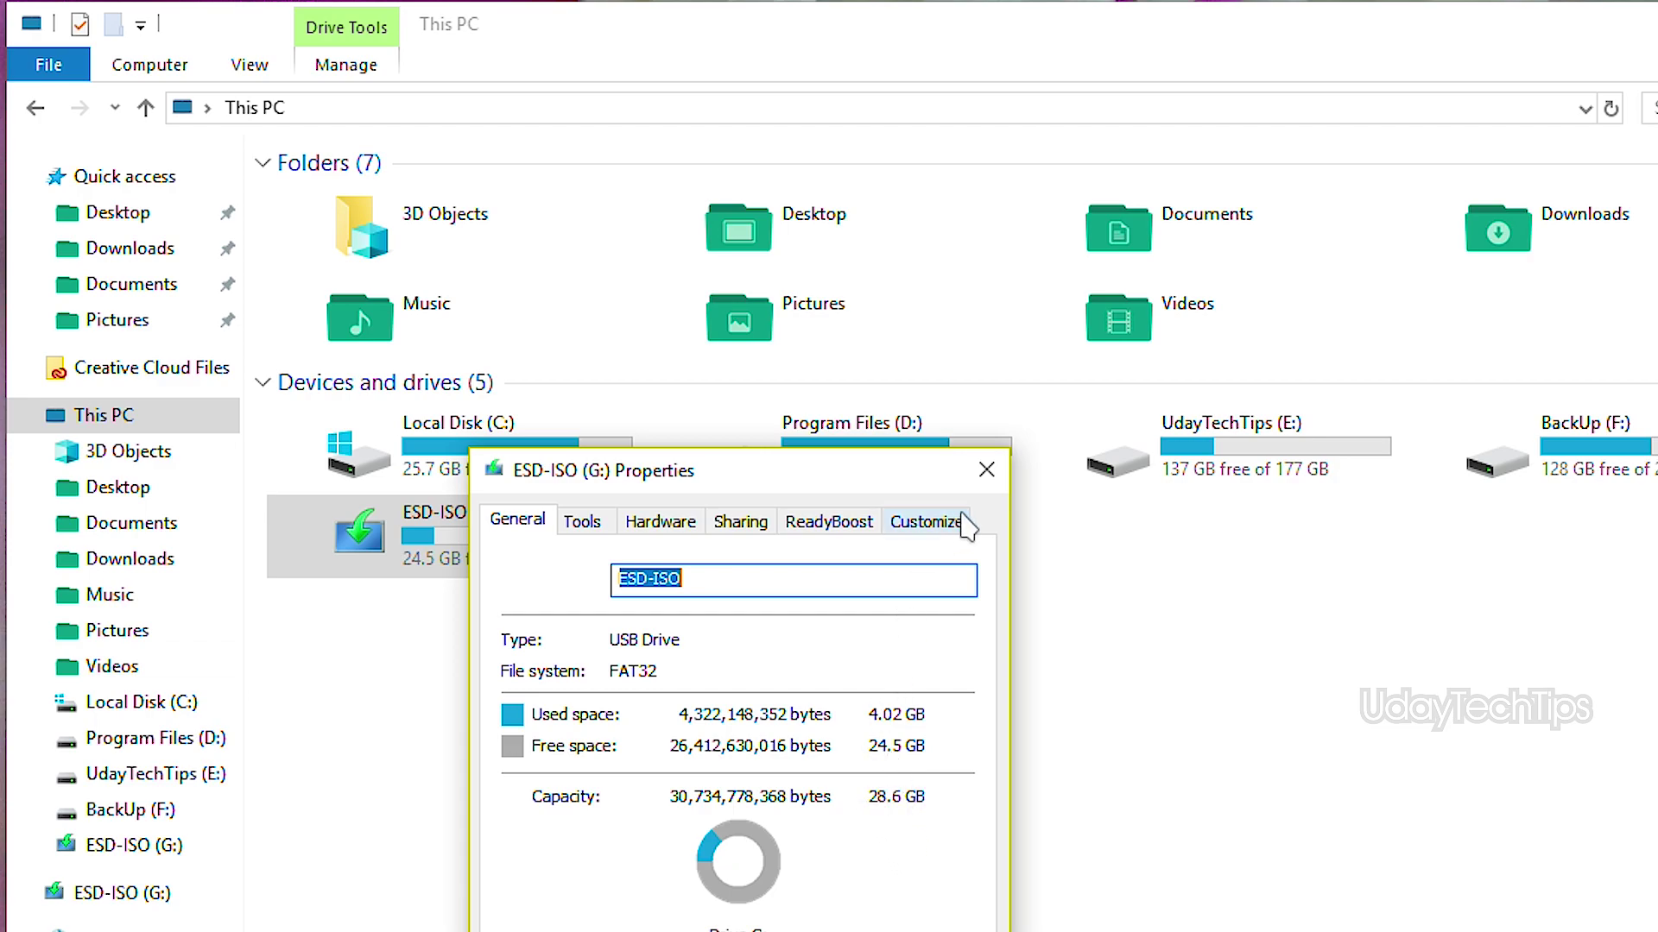
left_click(986, 470)
Format ESD-ISO (G:) with device defaults as FAT32, confirming the data wipe
right_click(420, 556)
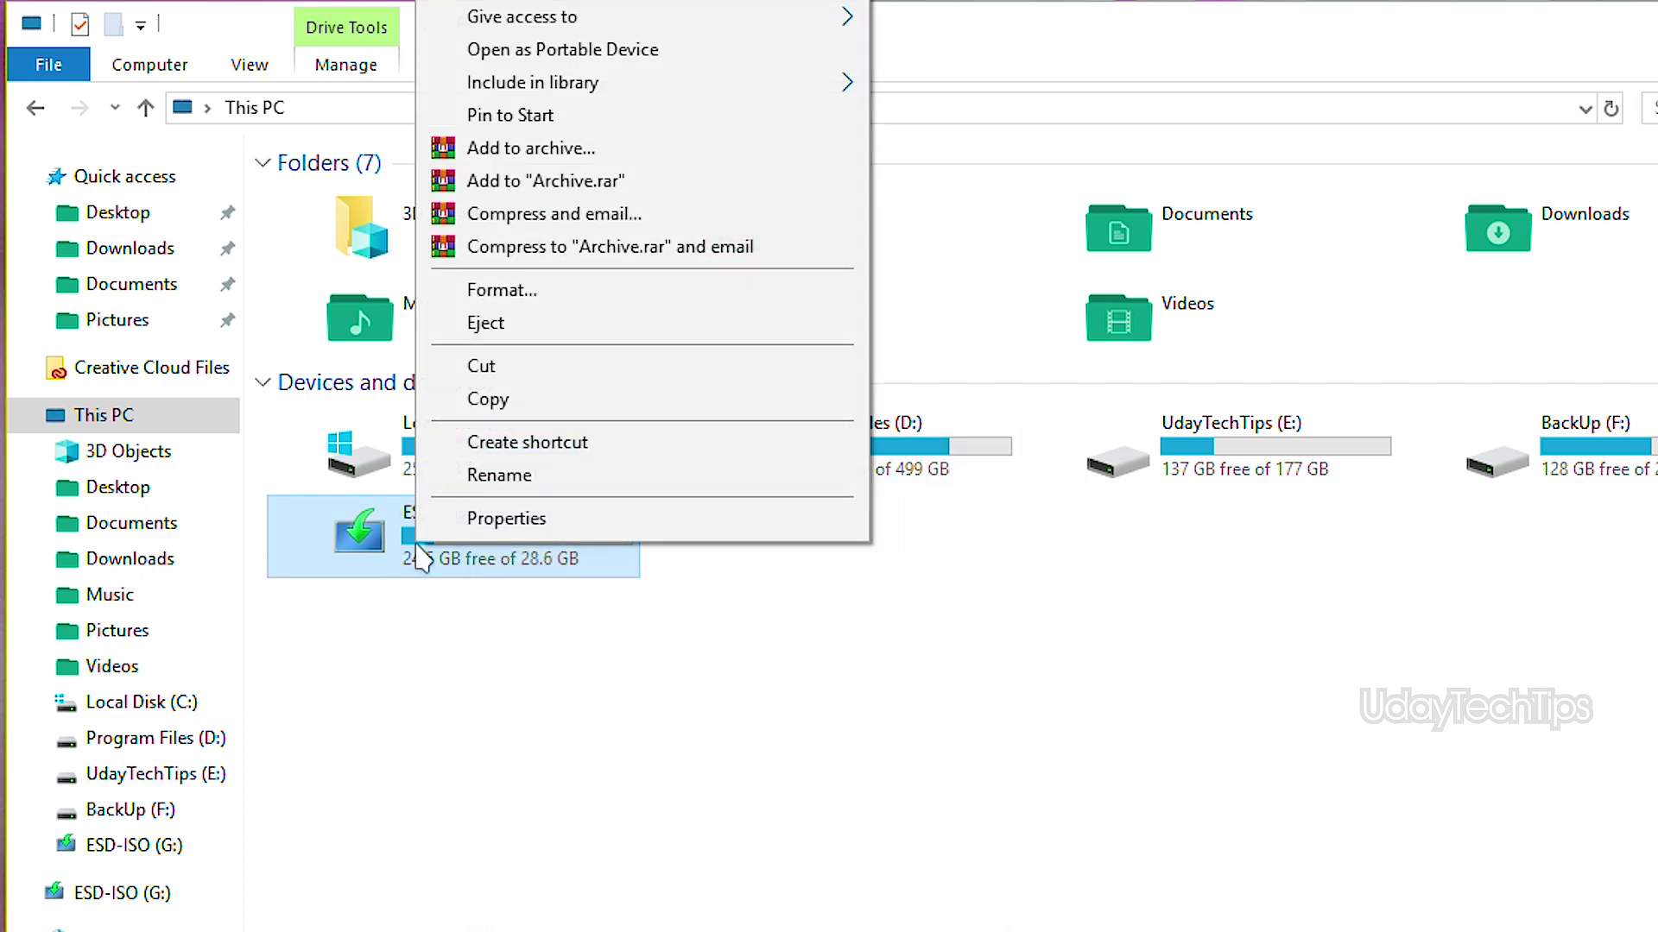
left_click(497, 294)
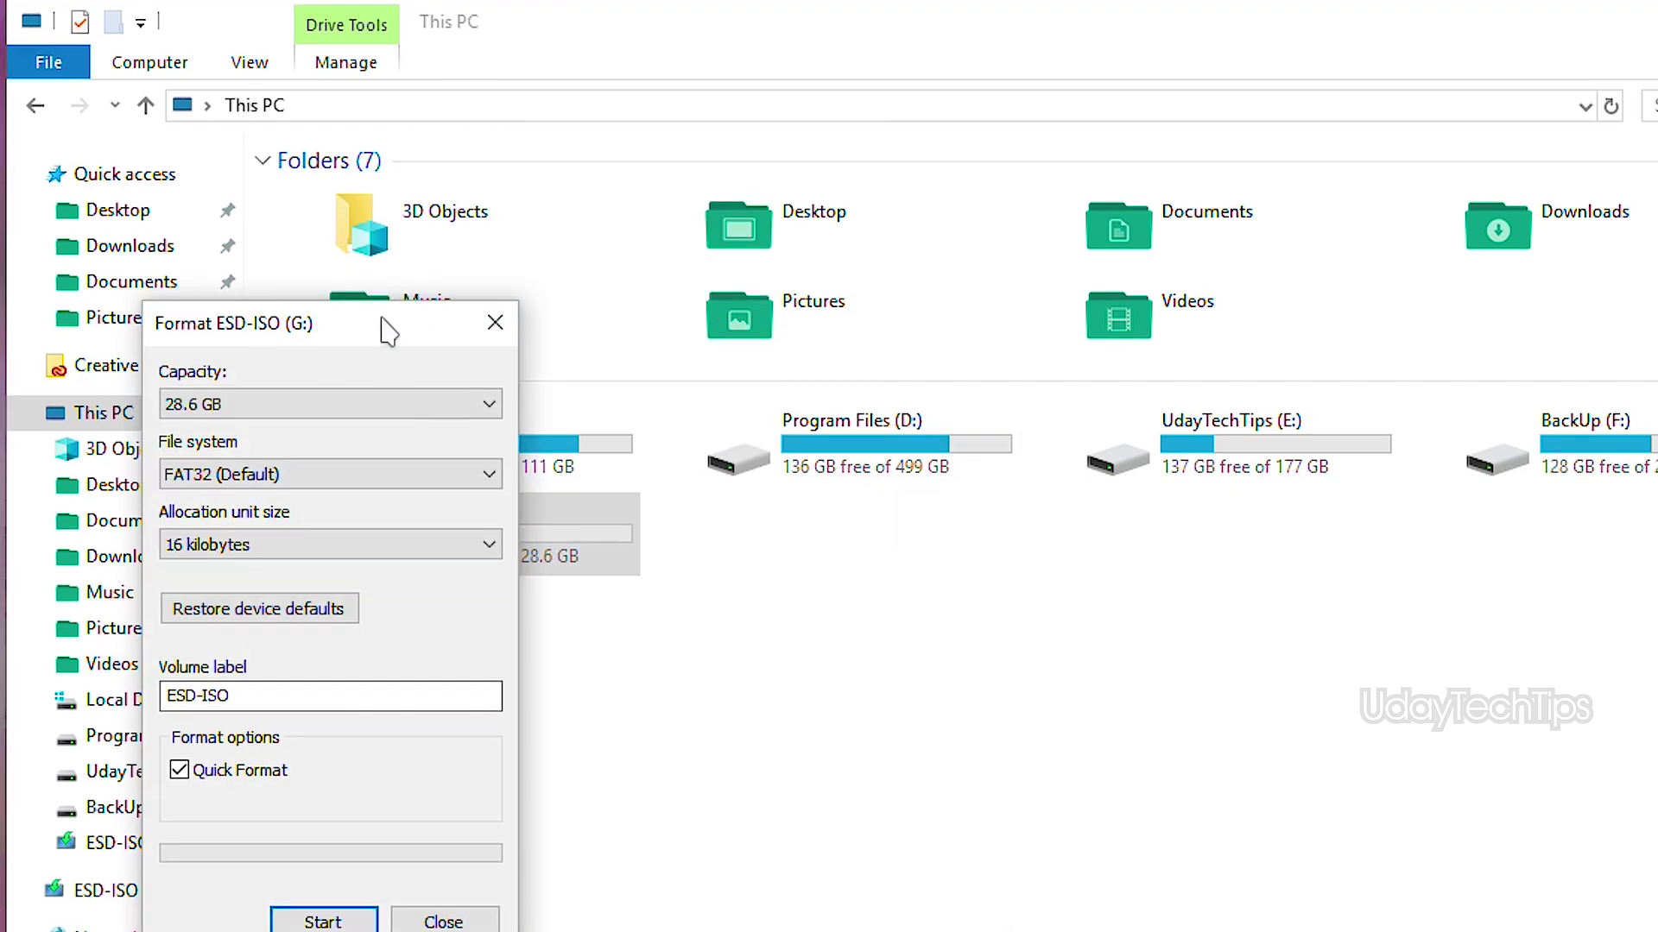
left_click(218, 611)
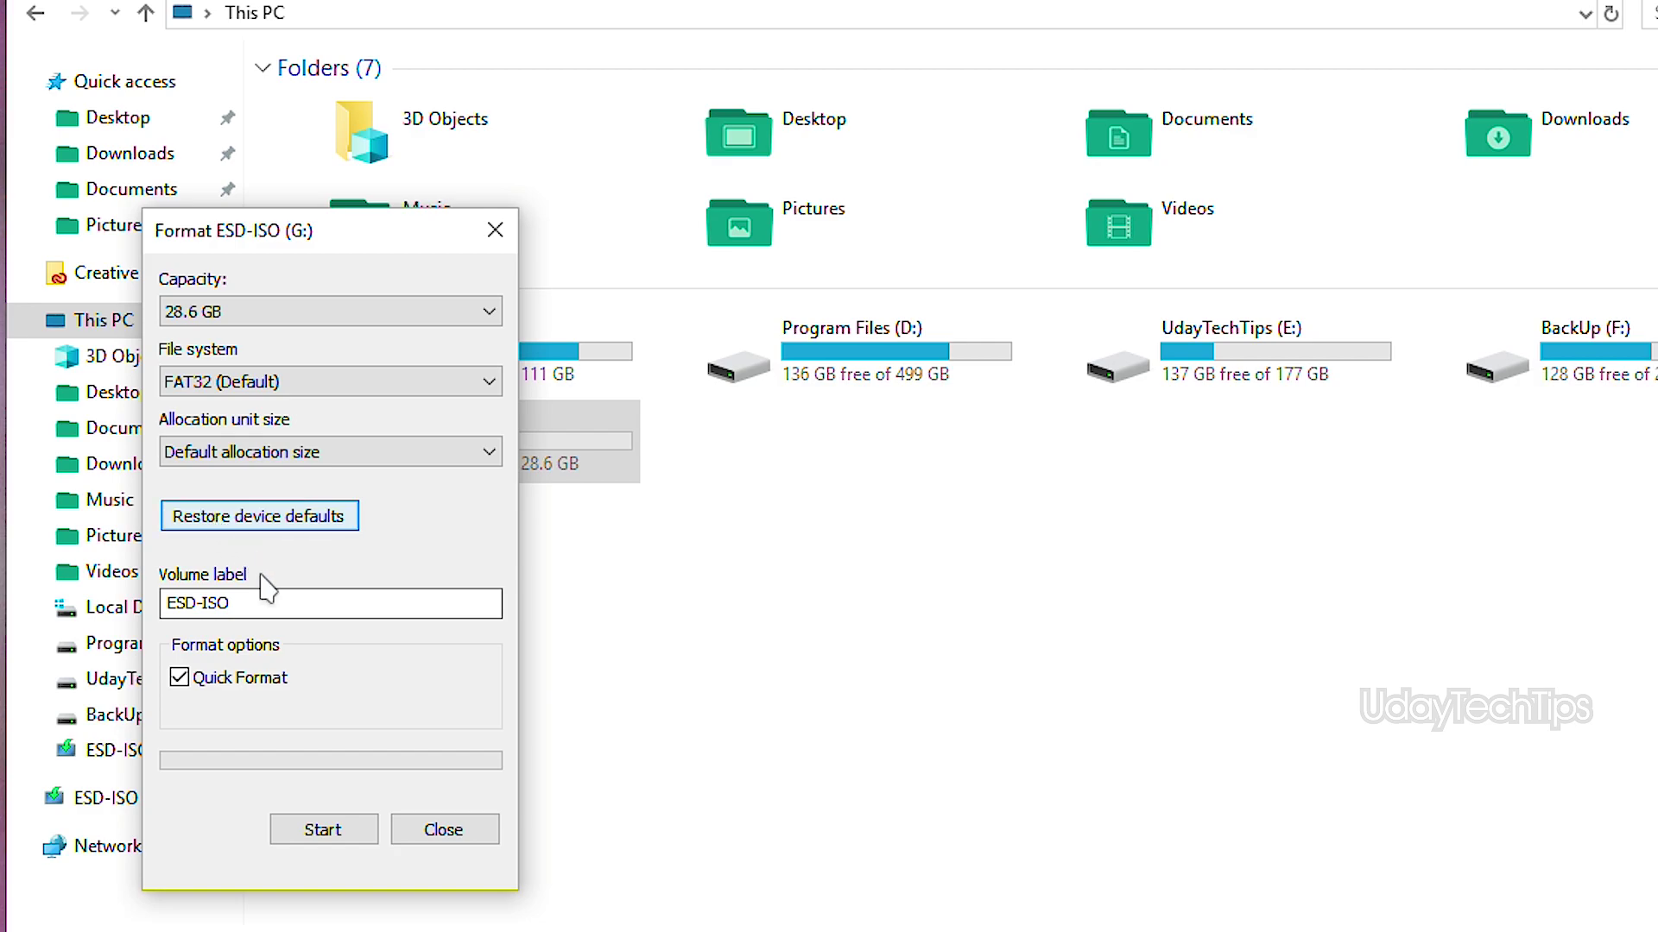
left_click(296, 831)
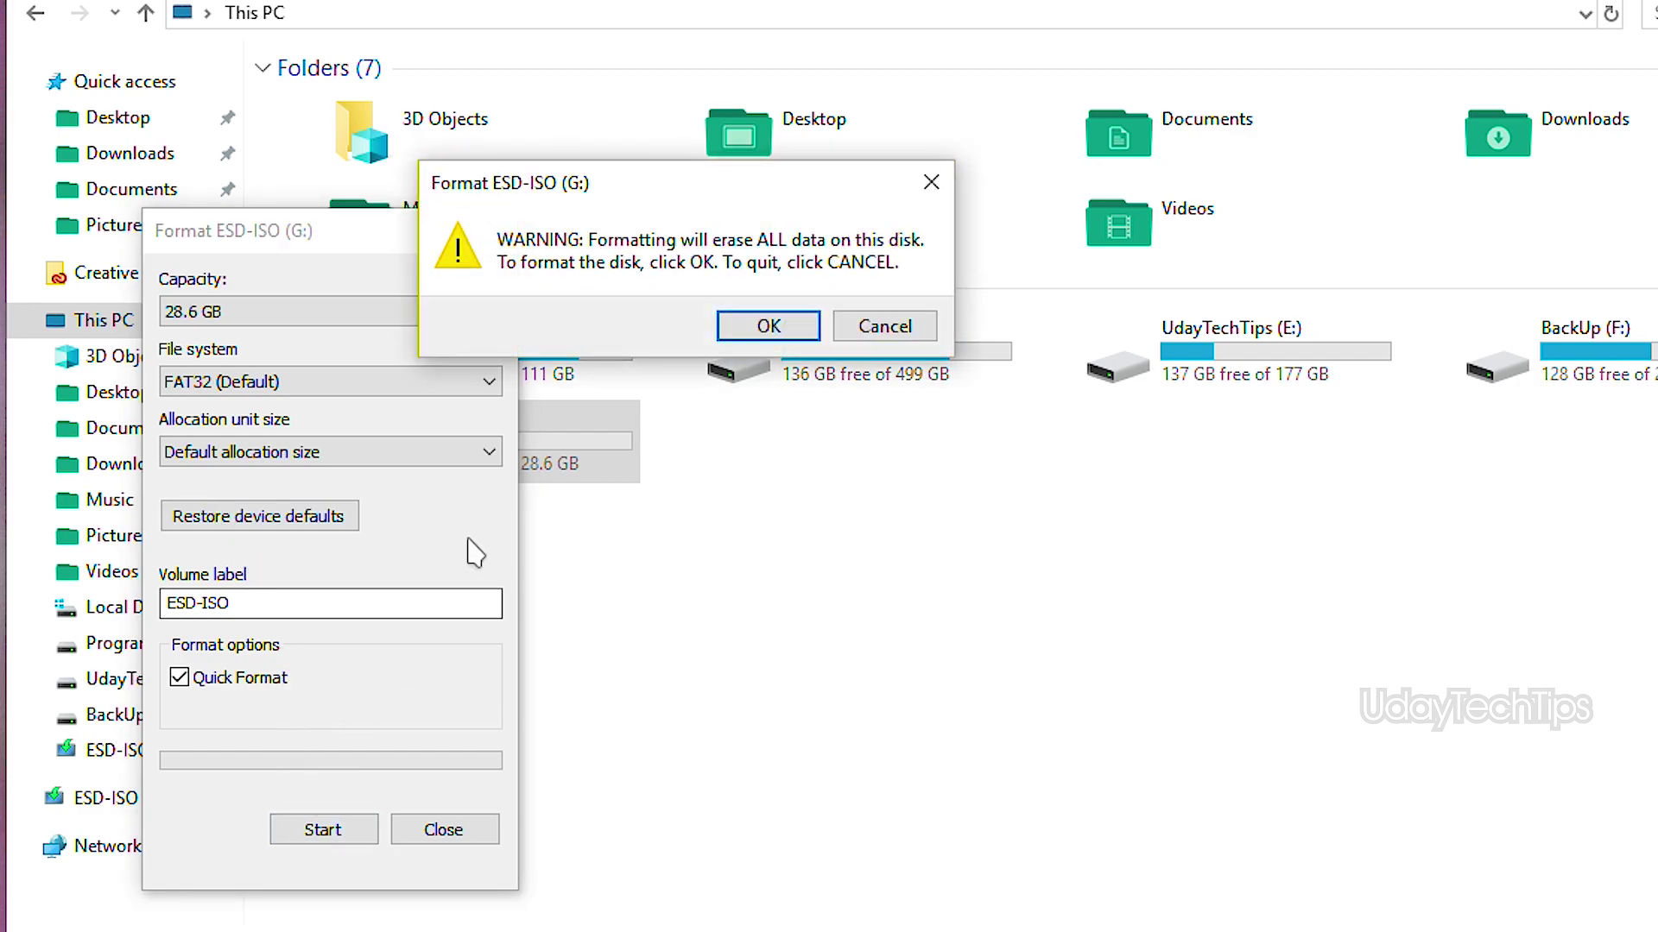
left_click(769, 324)
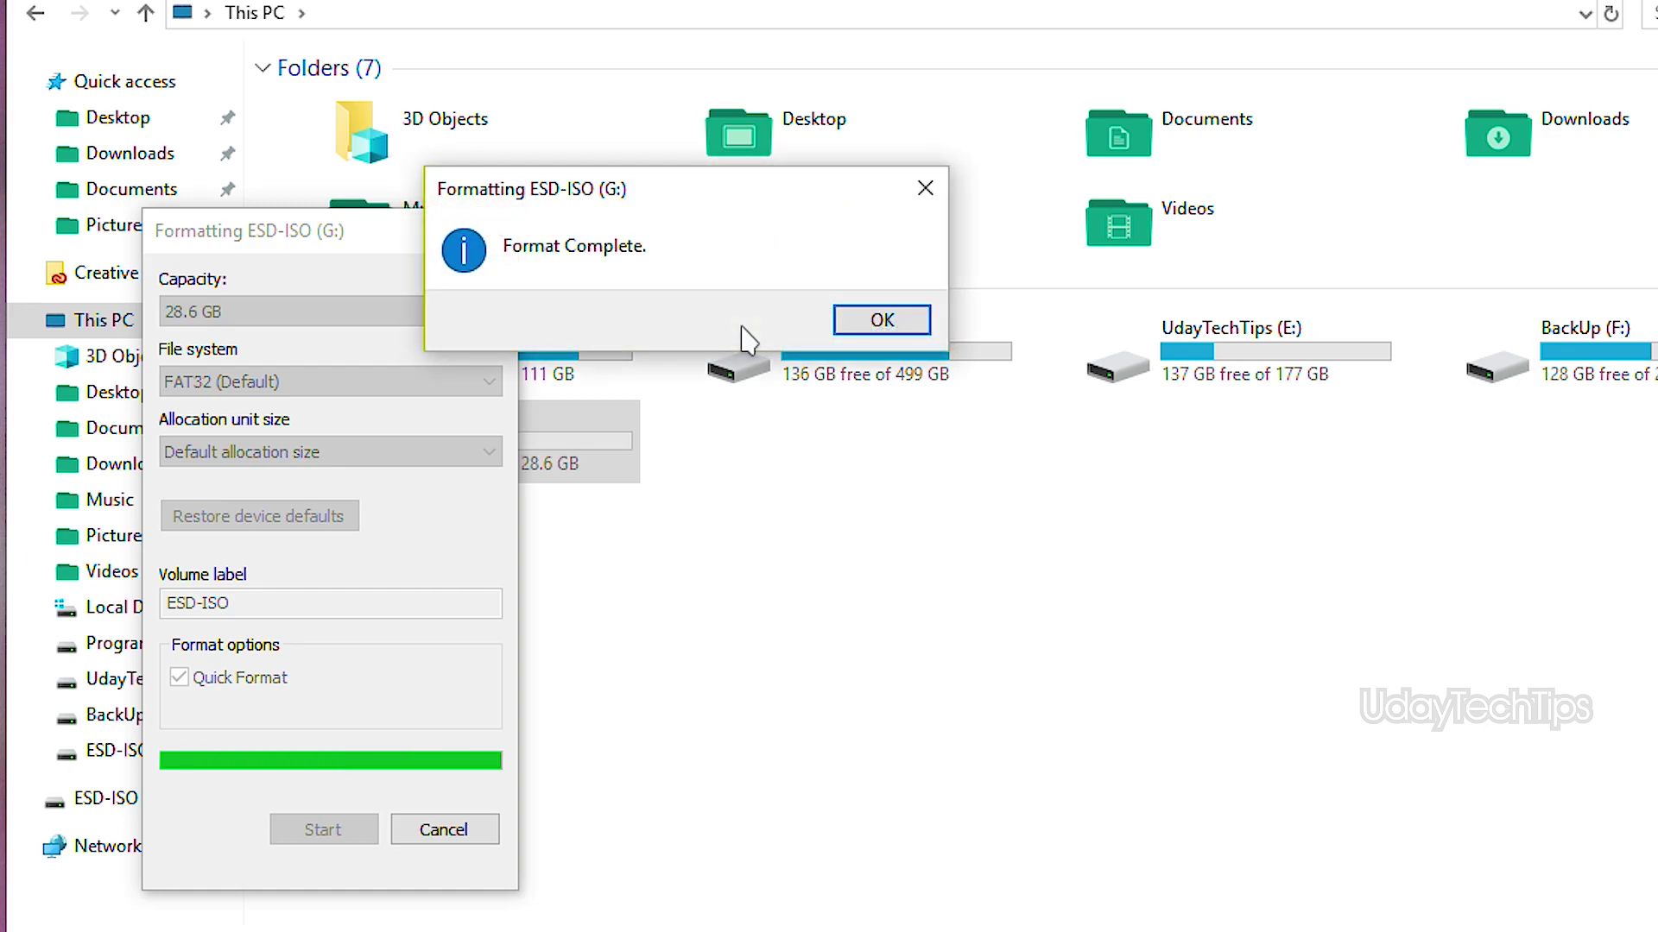
left_click(882, 321)
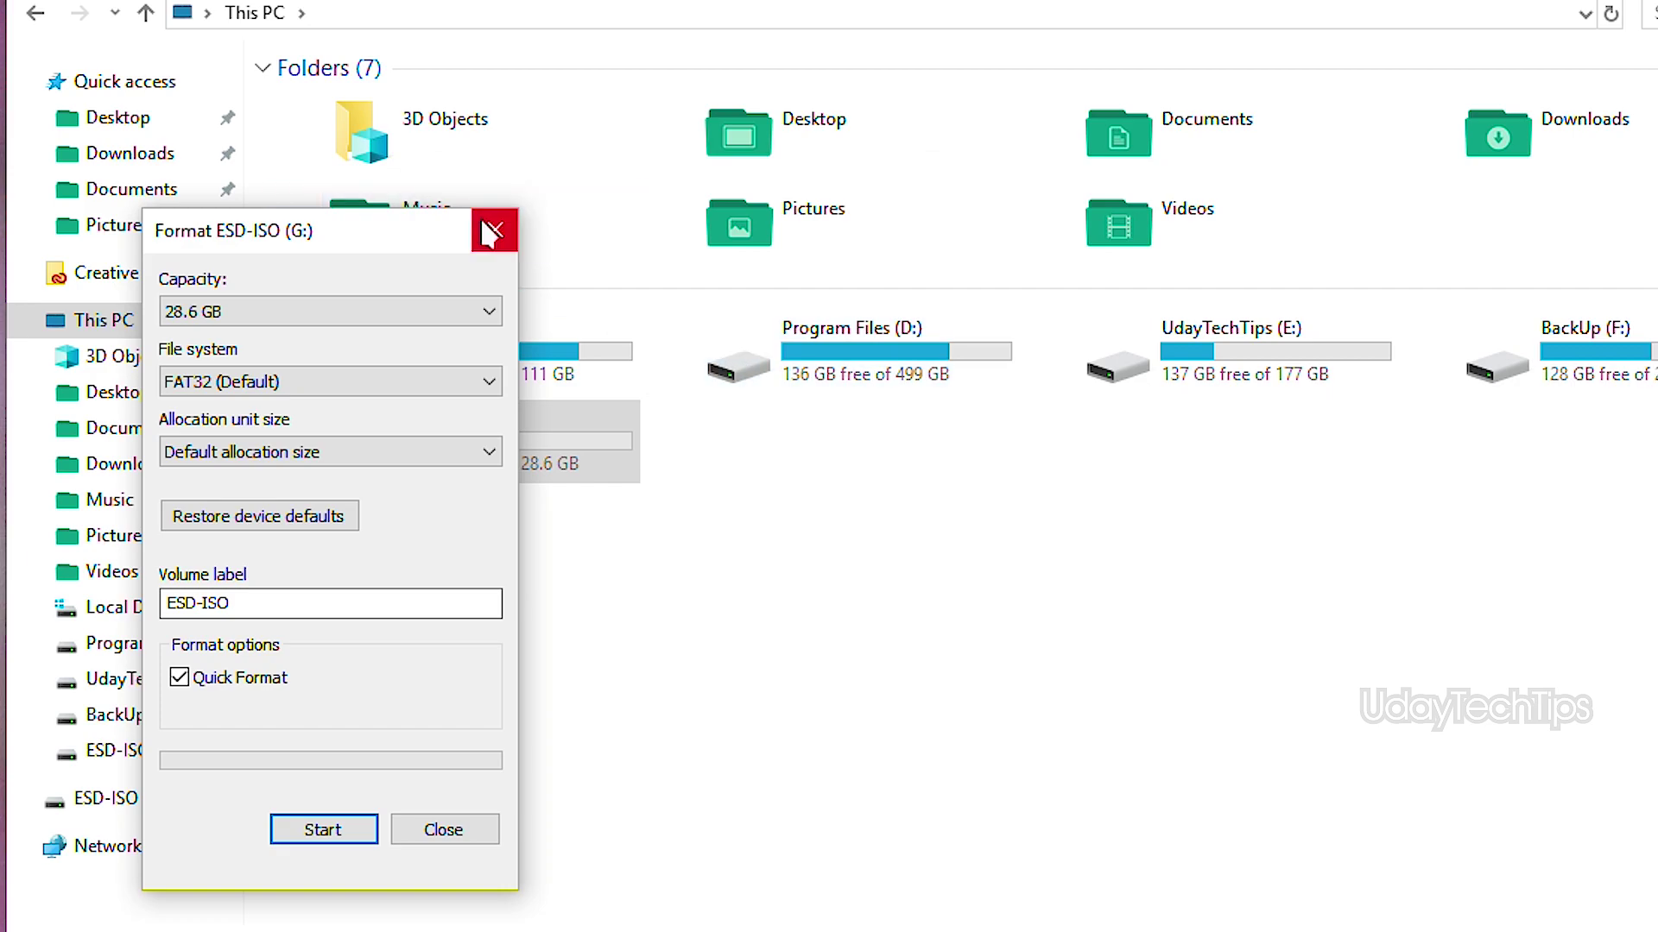
left_click(492, 231)
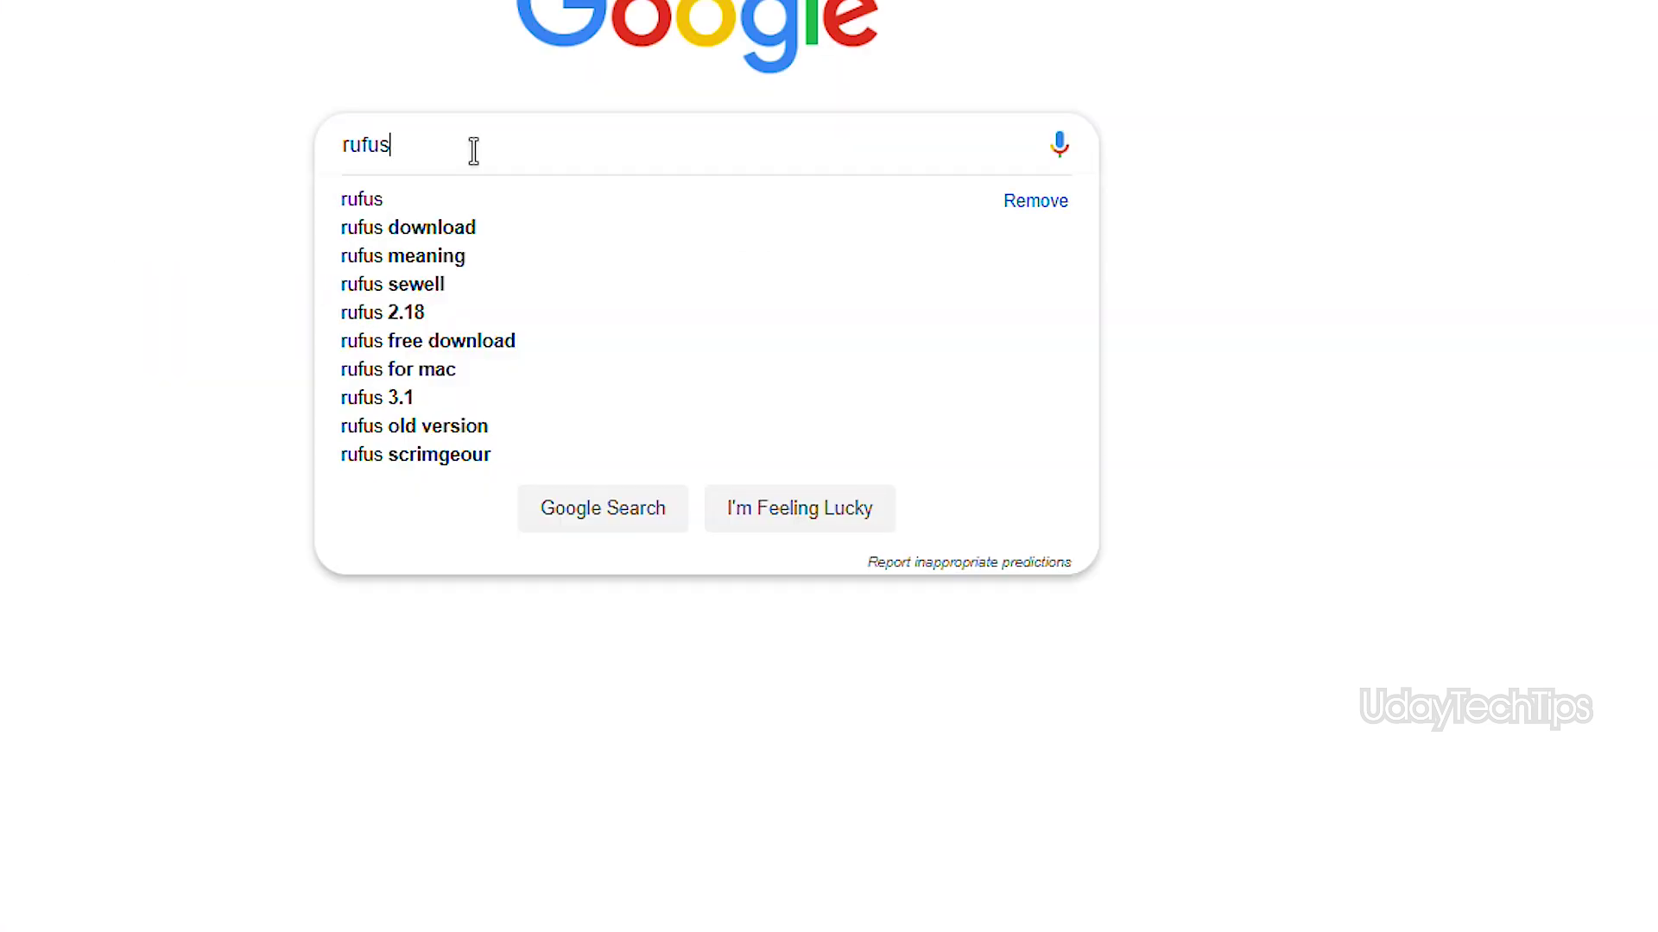
Download rufus-3.5.exe from FileHippo via IDM and select it in Downloads\Programs
key("Return")
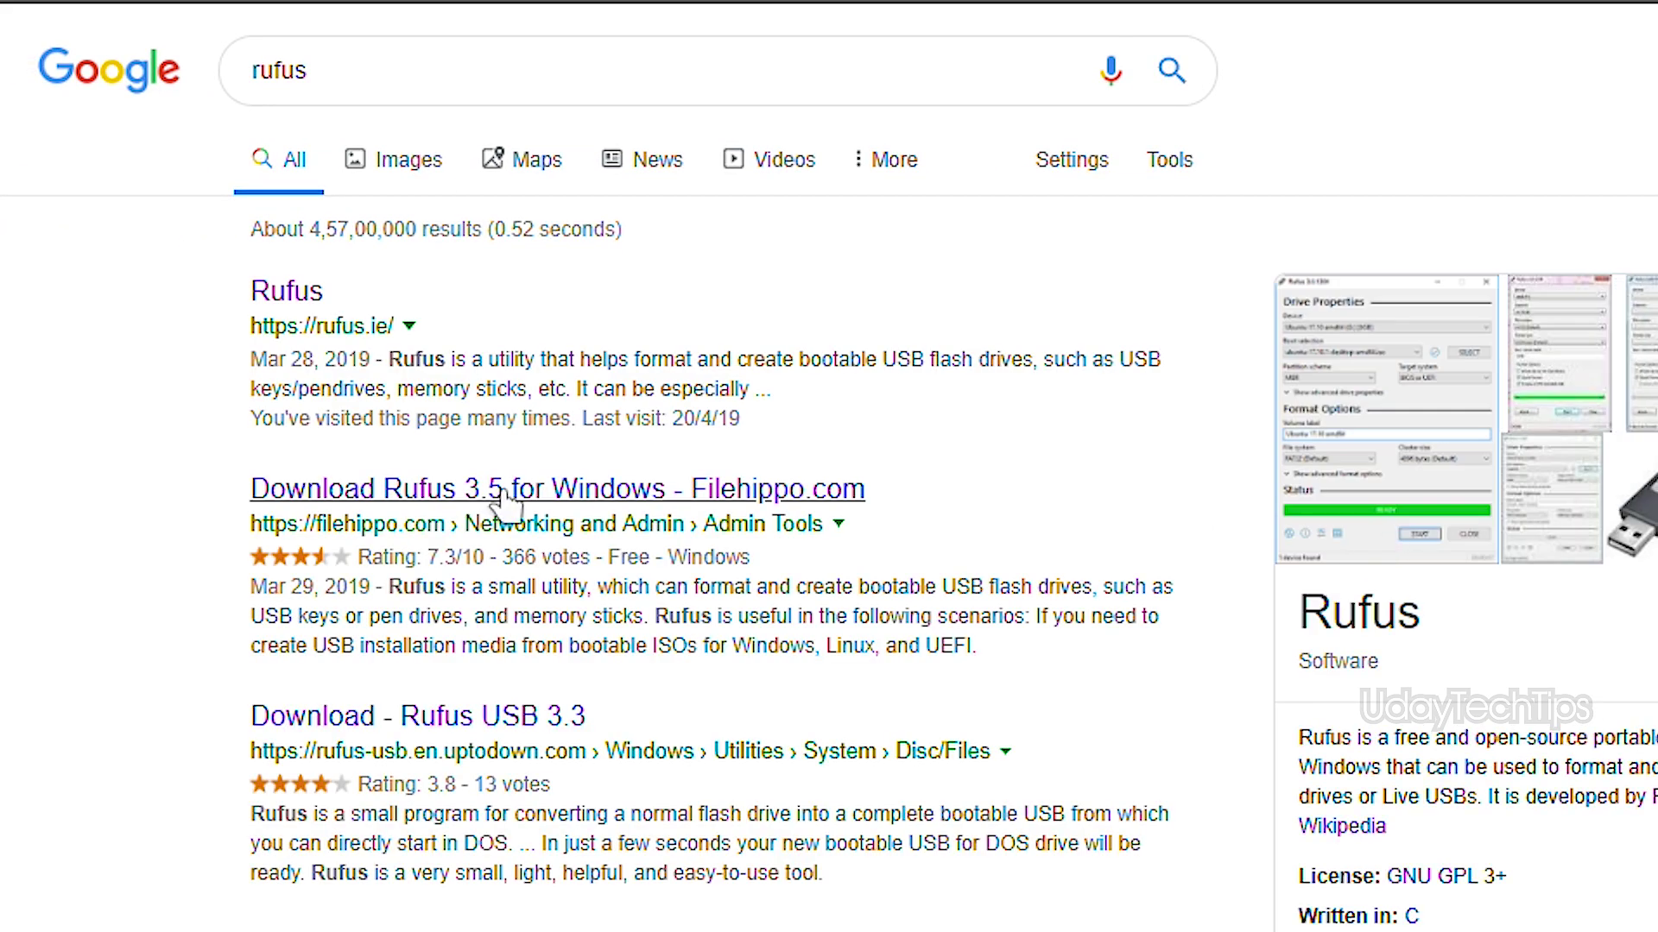
left_click(504, 490)
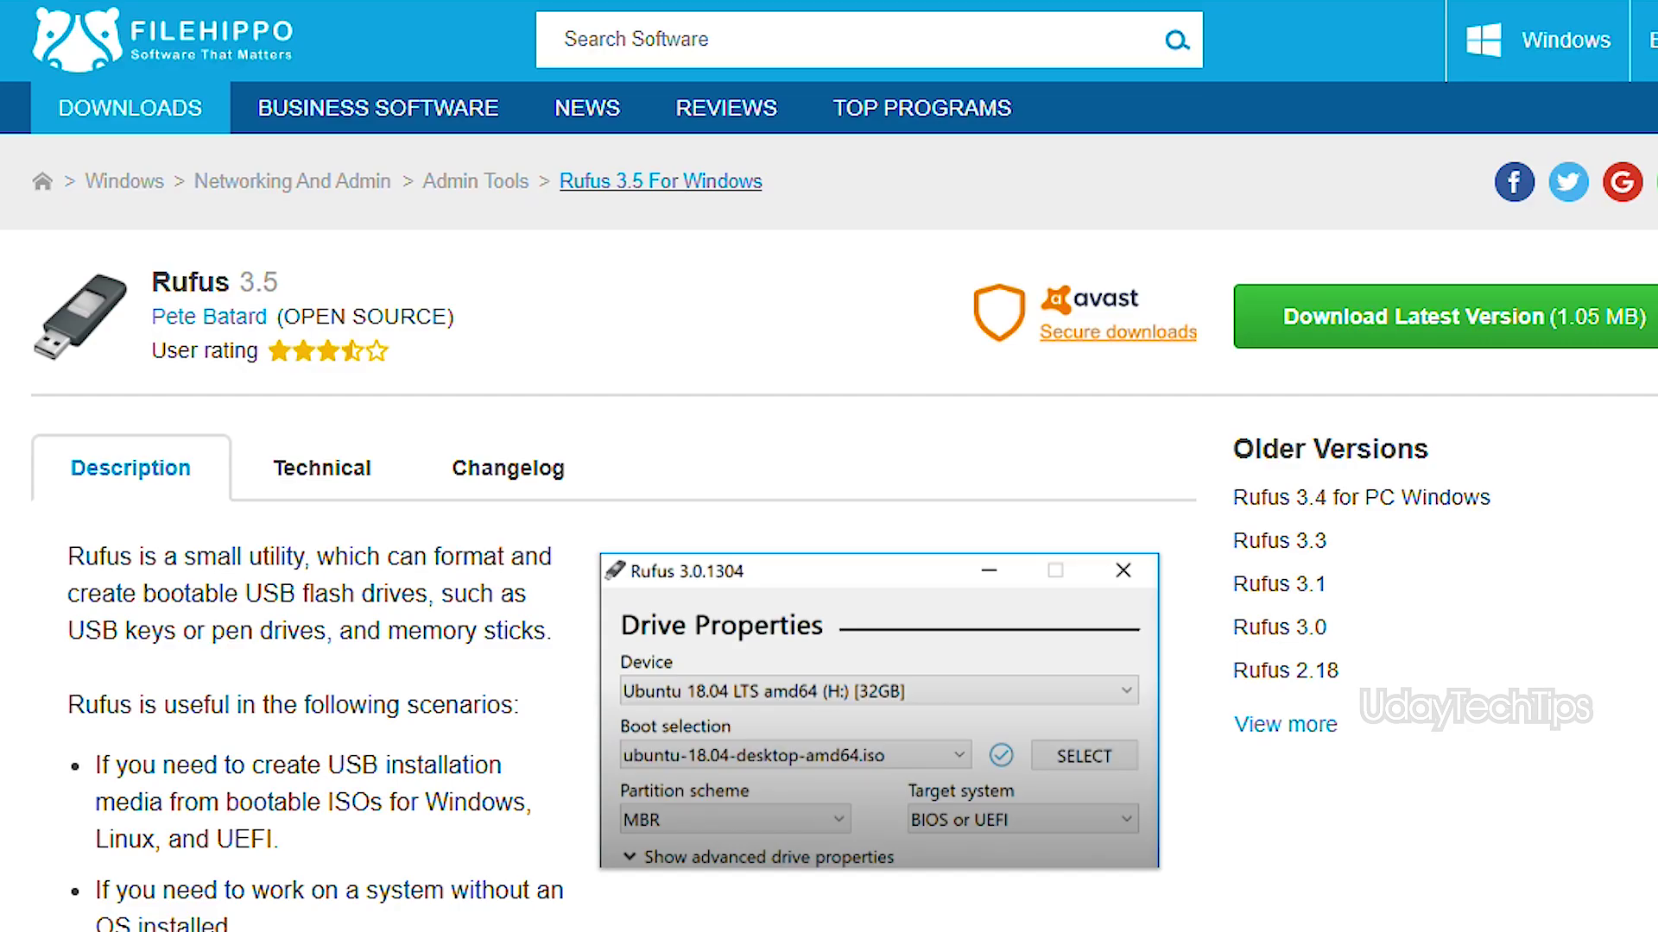
left_click(1512, 340)
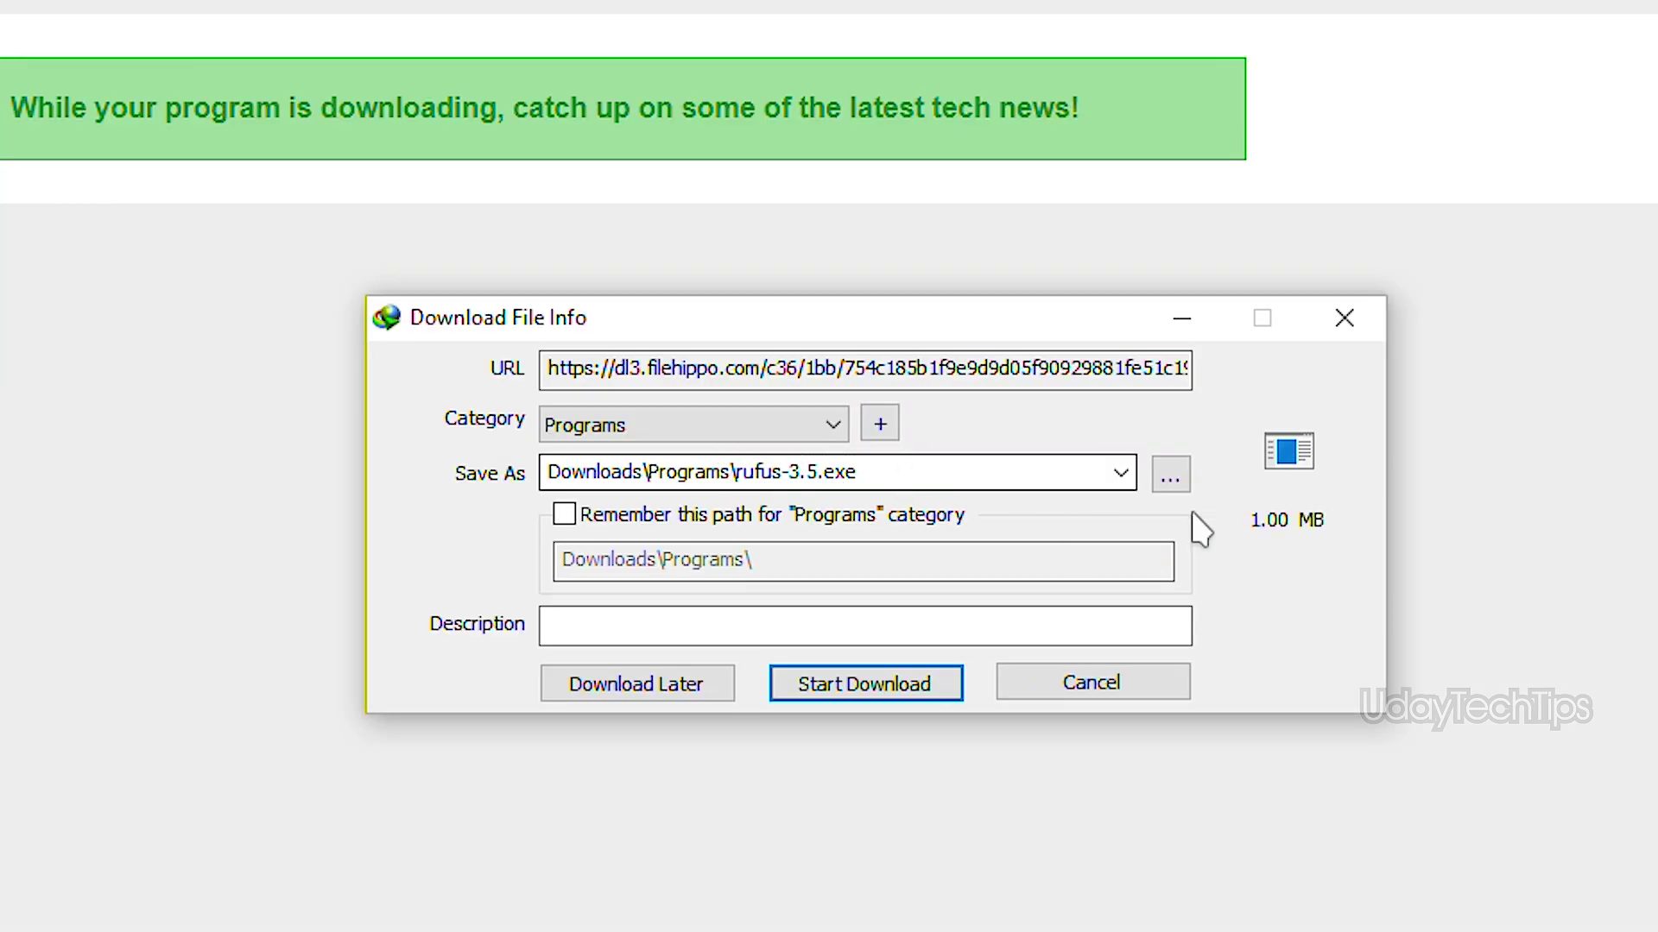
left_click(877, 684)
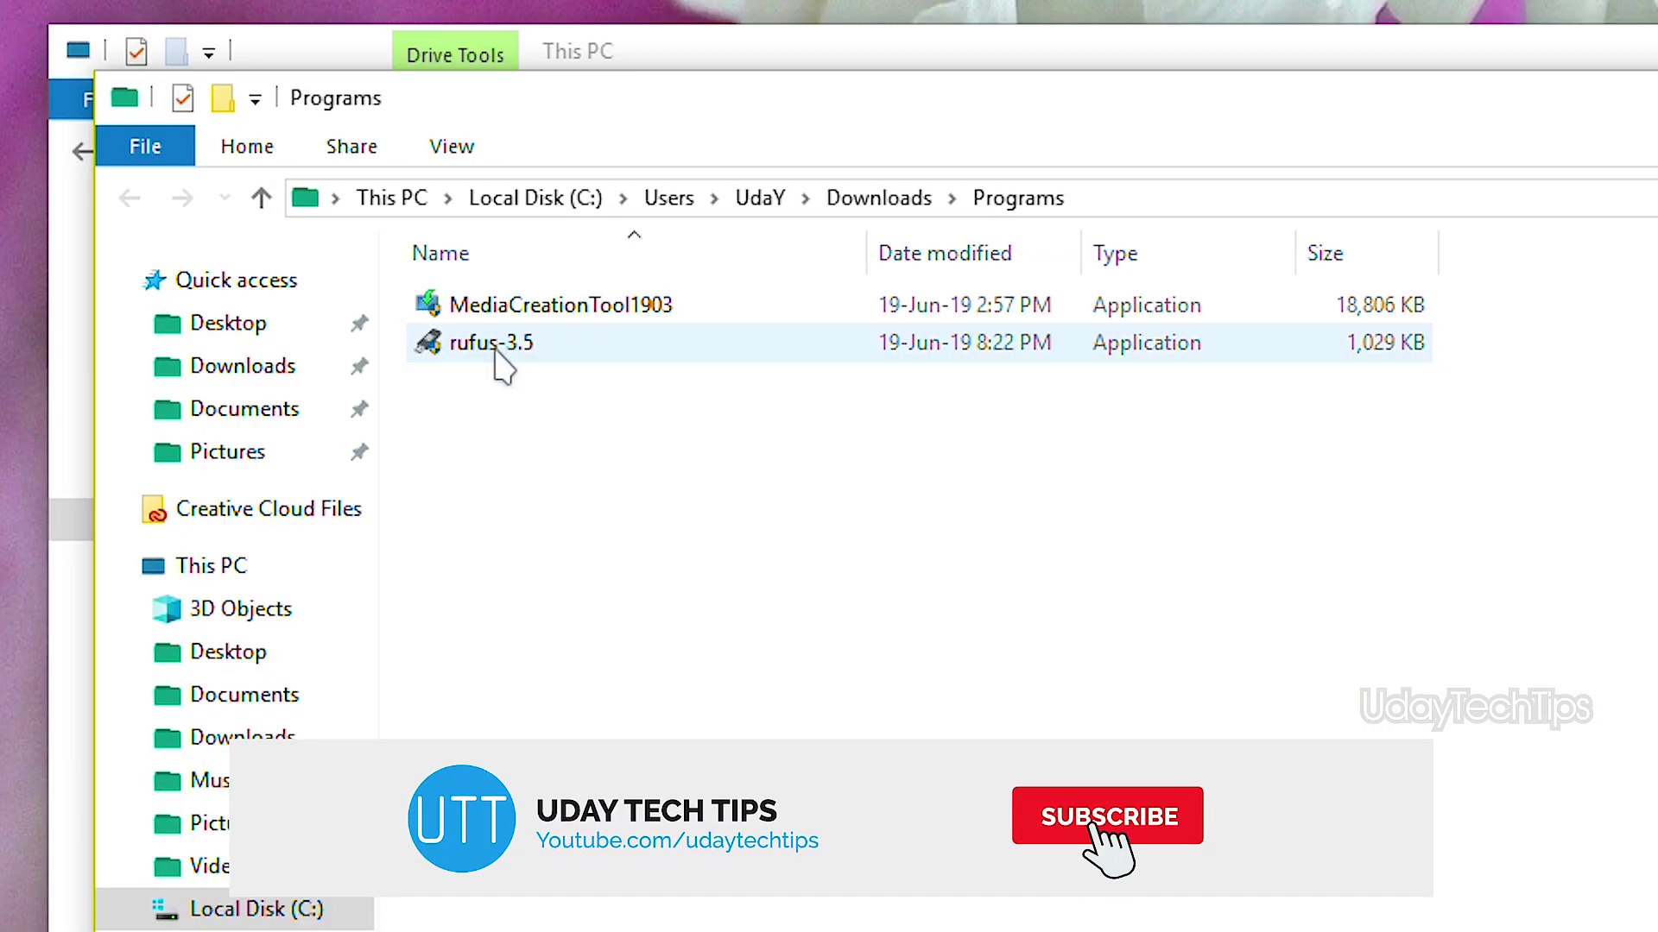
left_click(501, 356)
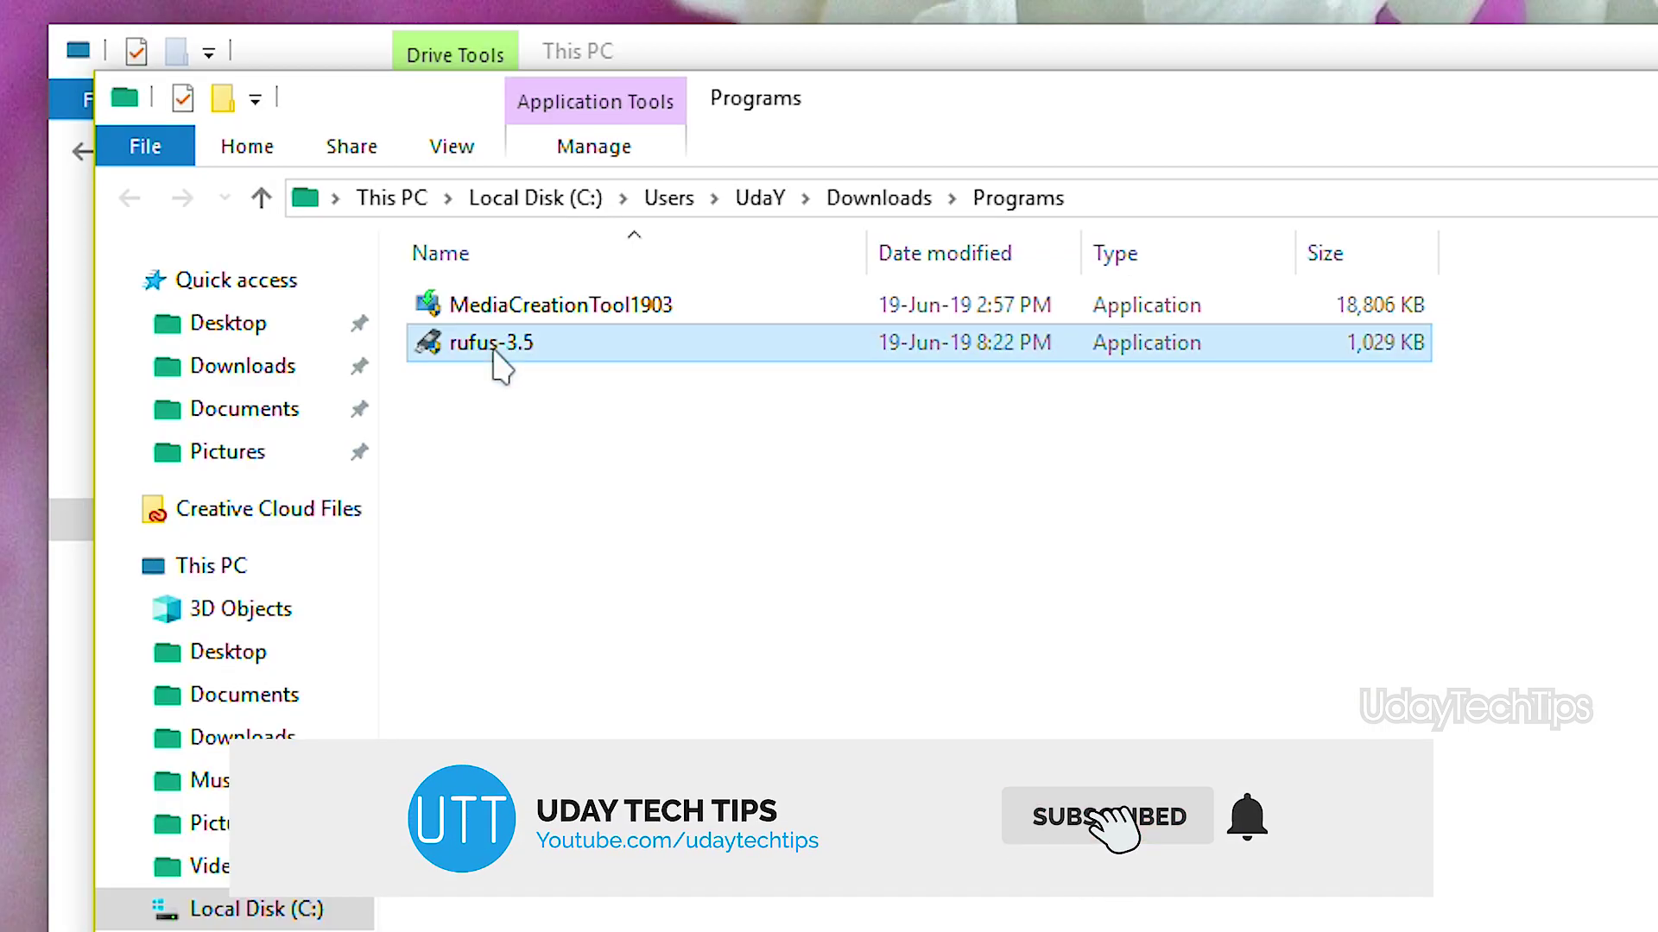
Run rufus-3.5 as administrator and approve the UAC prompt
right_click(501, 363)
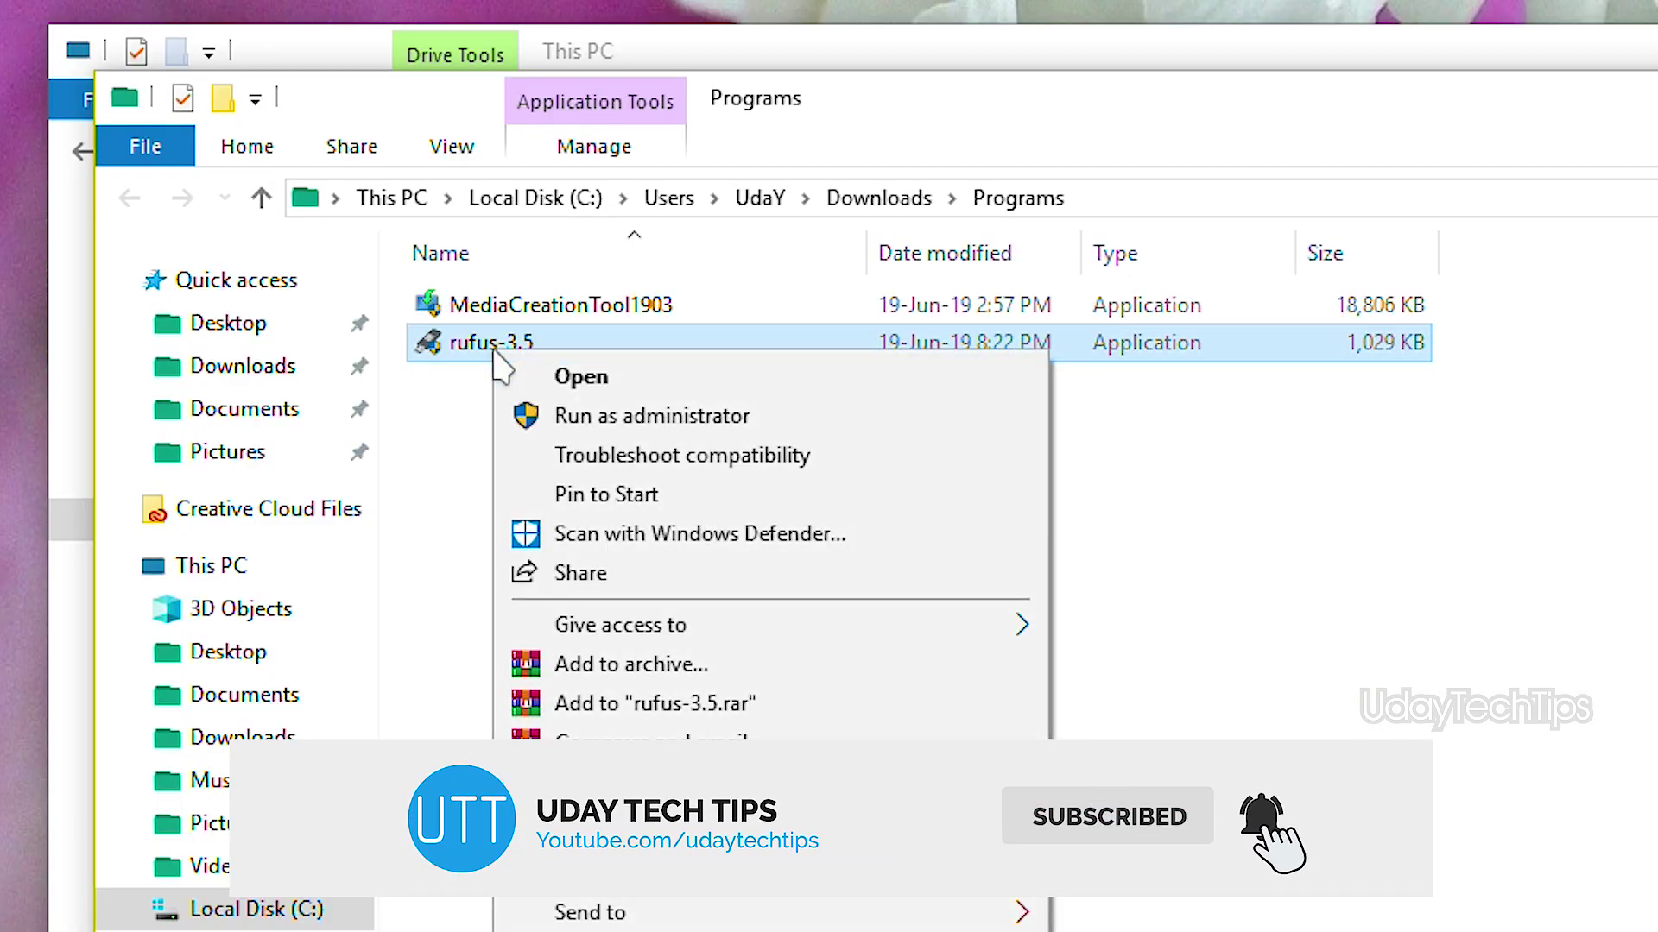
left_click(654, 418)
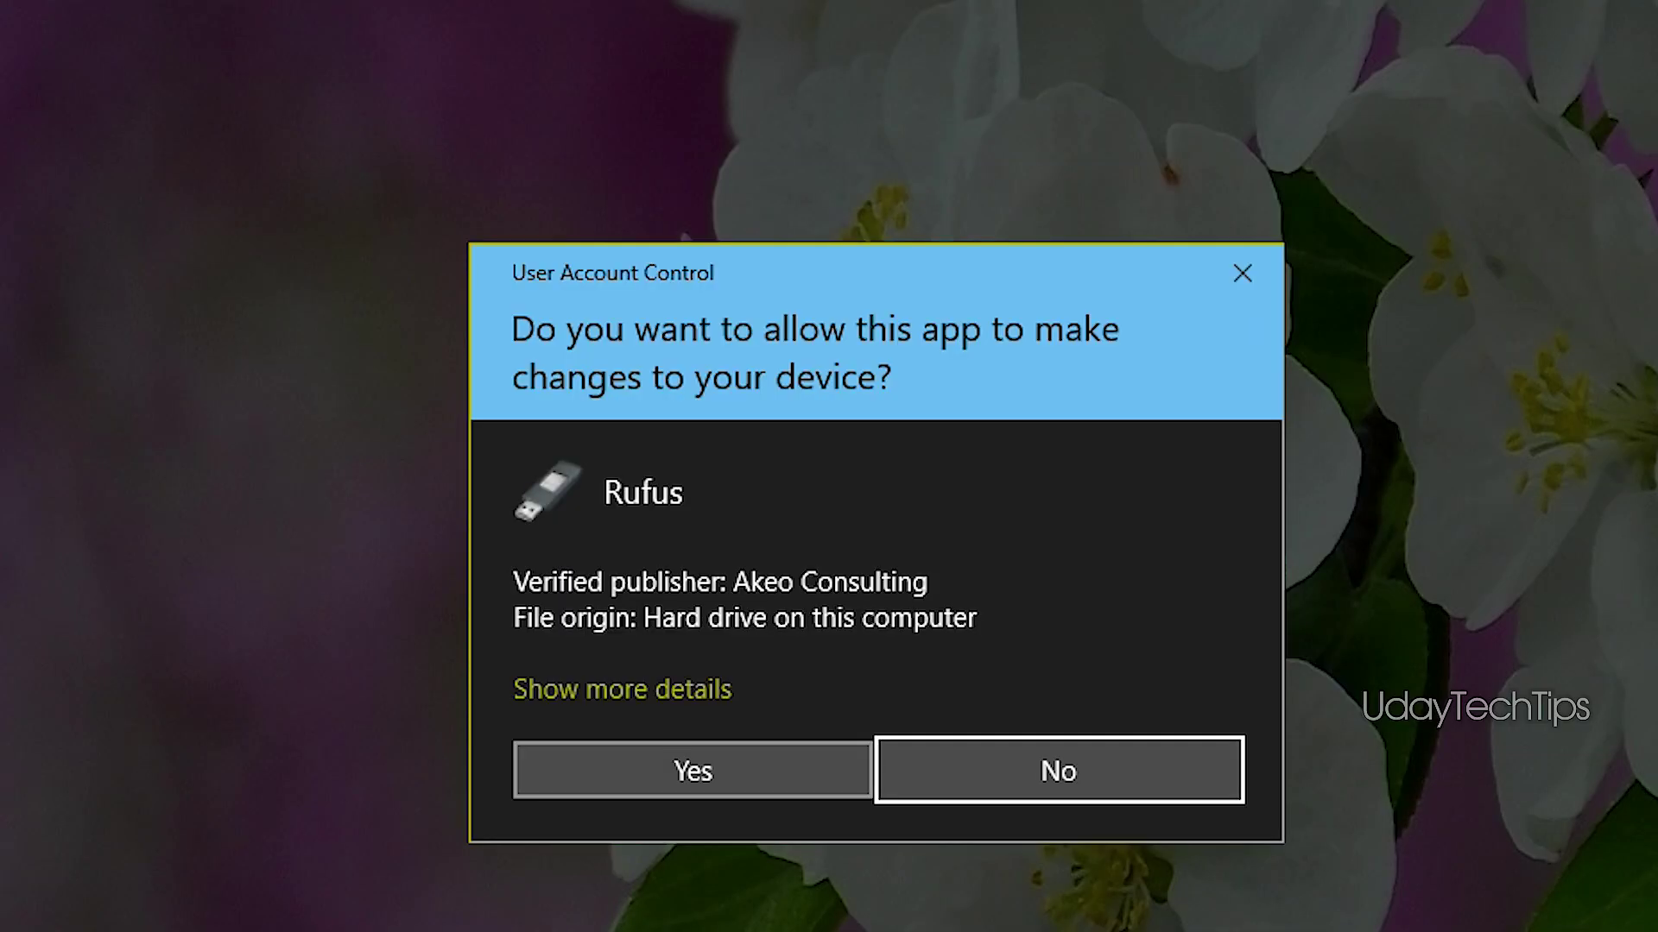
left_click(740, 747)
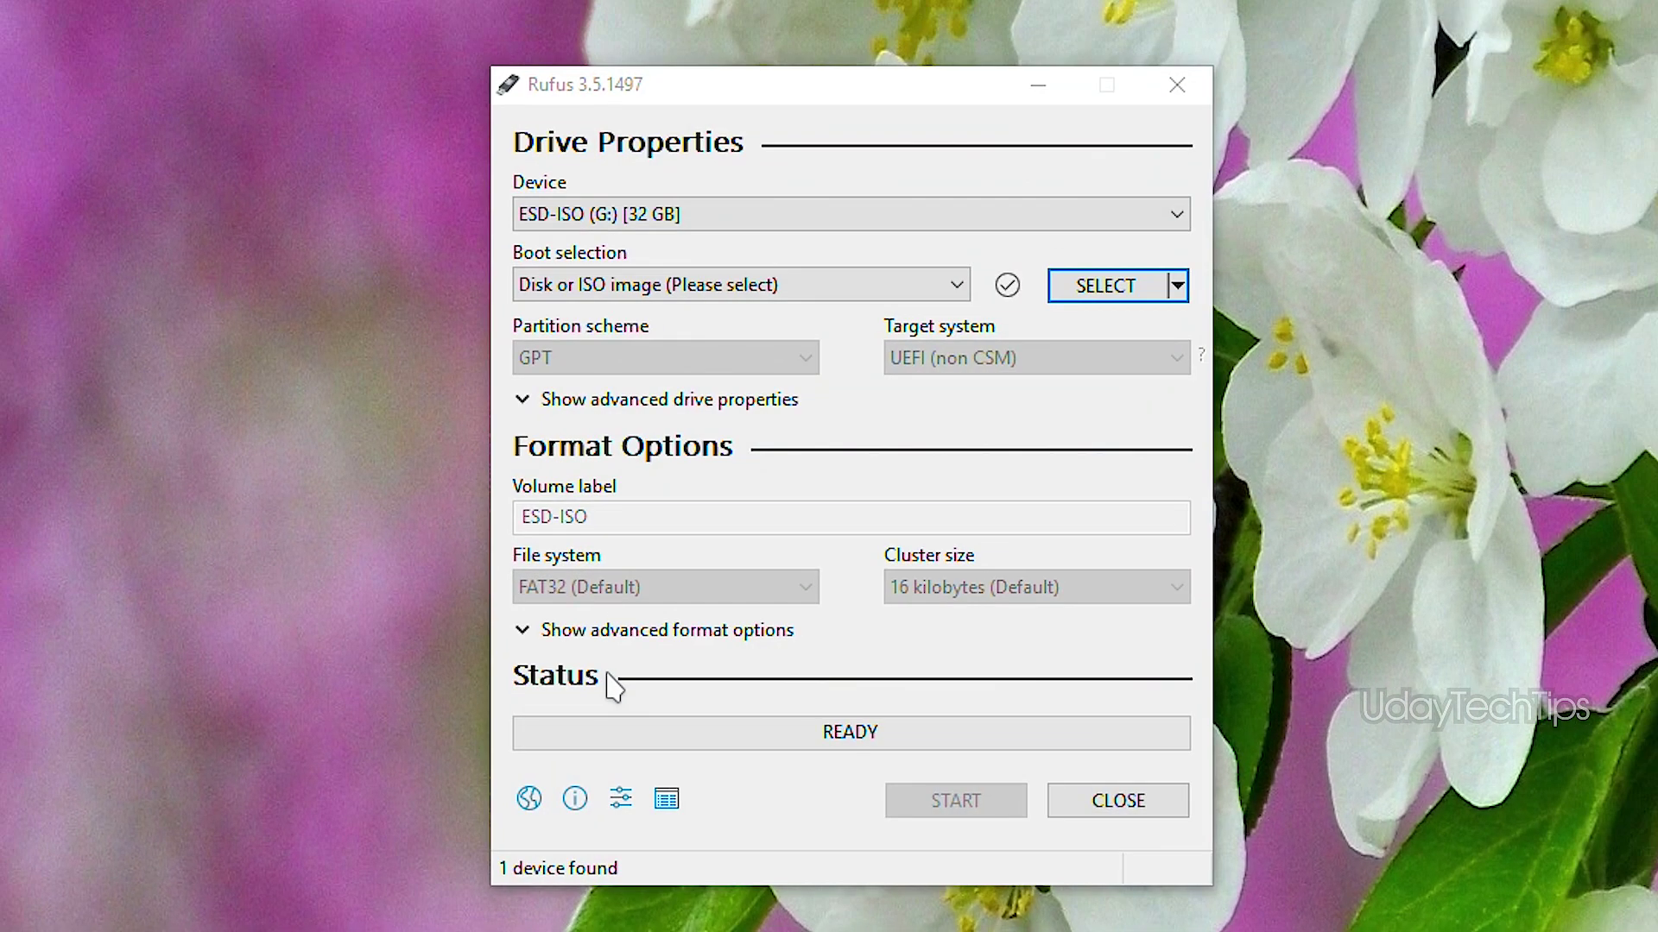
Target the ESD-ISO (G:) drive and load the Windows 10 both 32 and 64 ISO
left_click(566, 215)
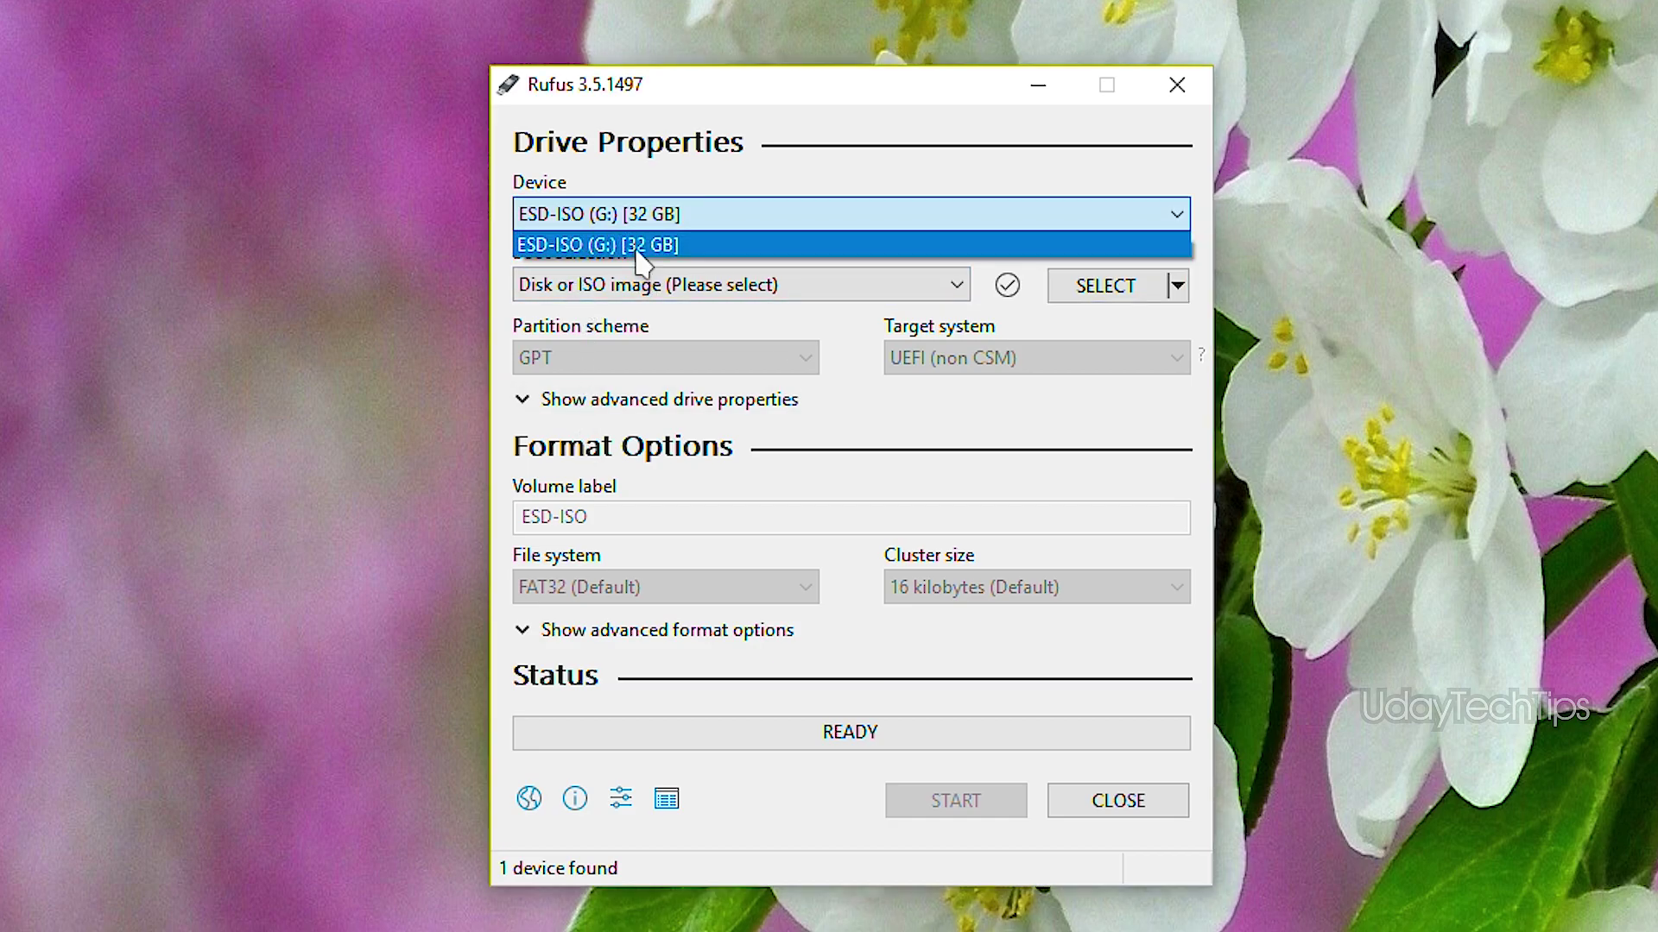
left_click(618, 246)
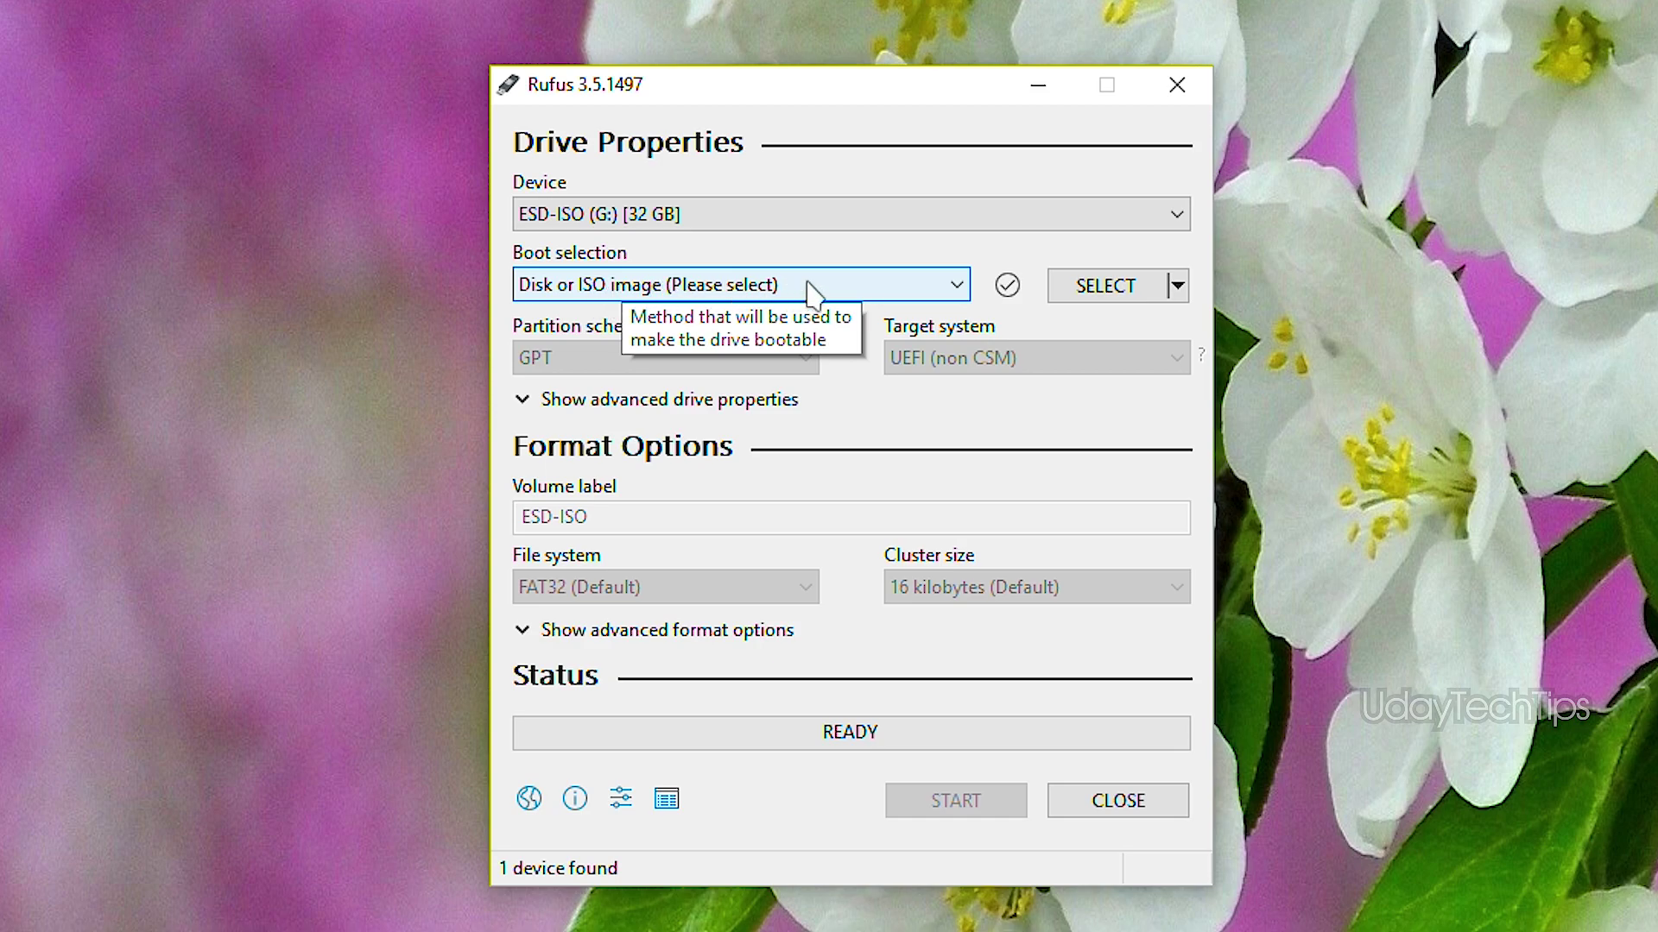
left_click(1090, 290)
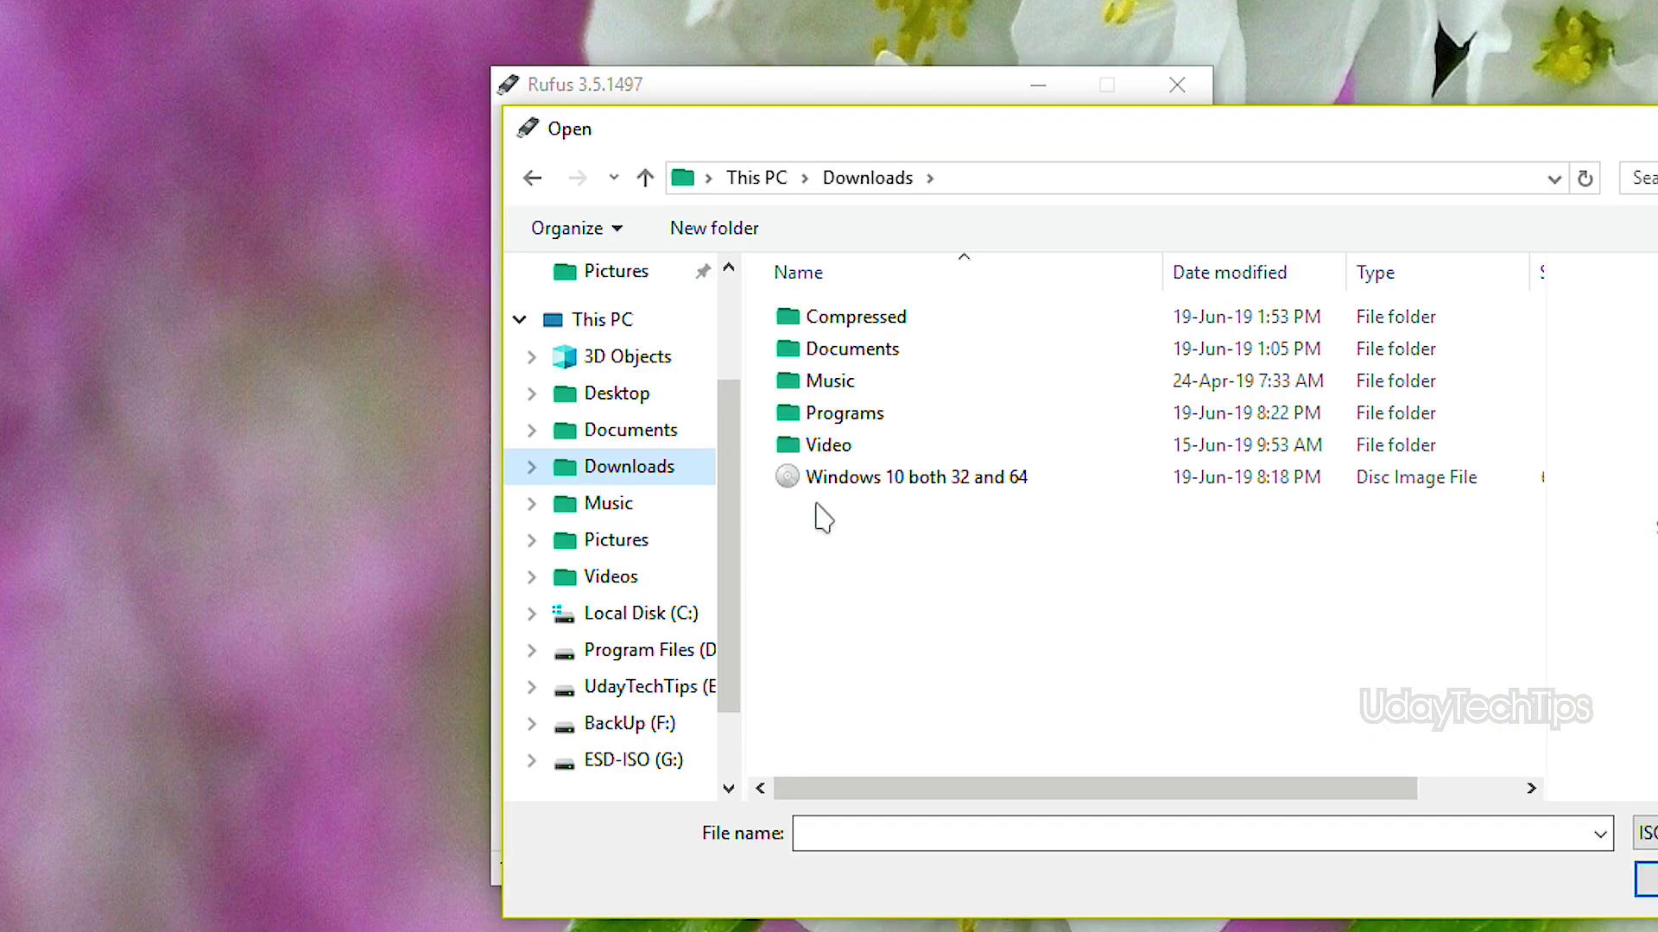
left_click(872, 485)
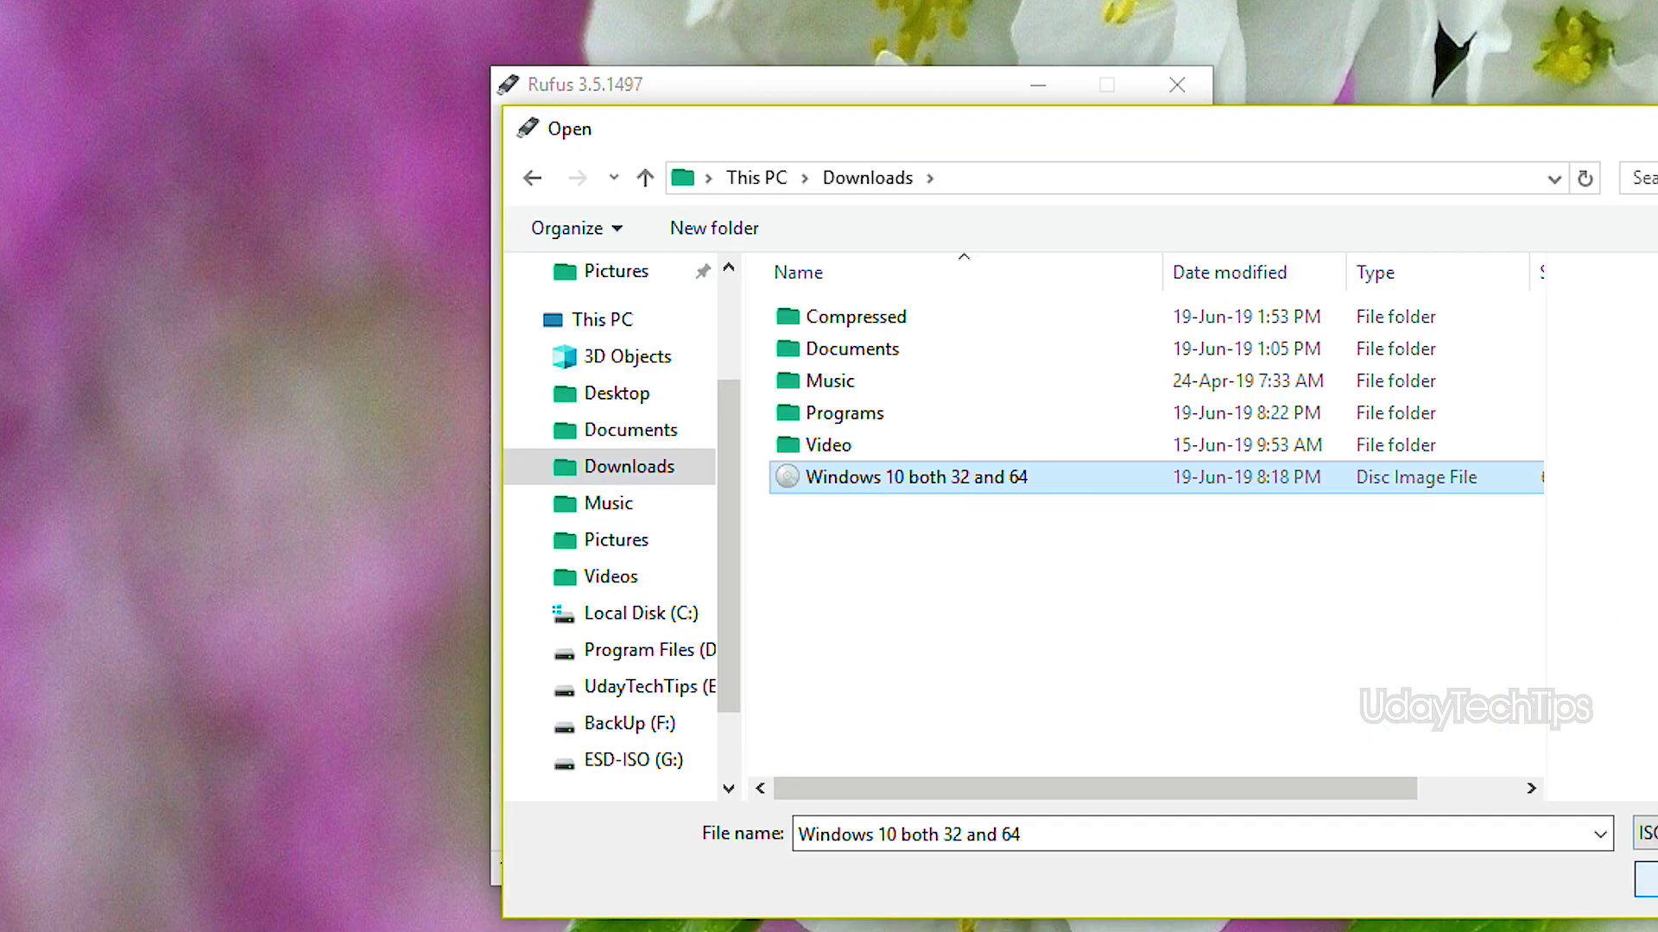
key("Return")
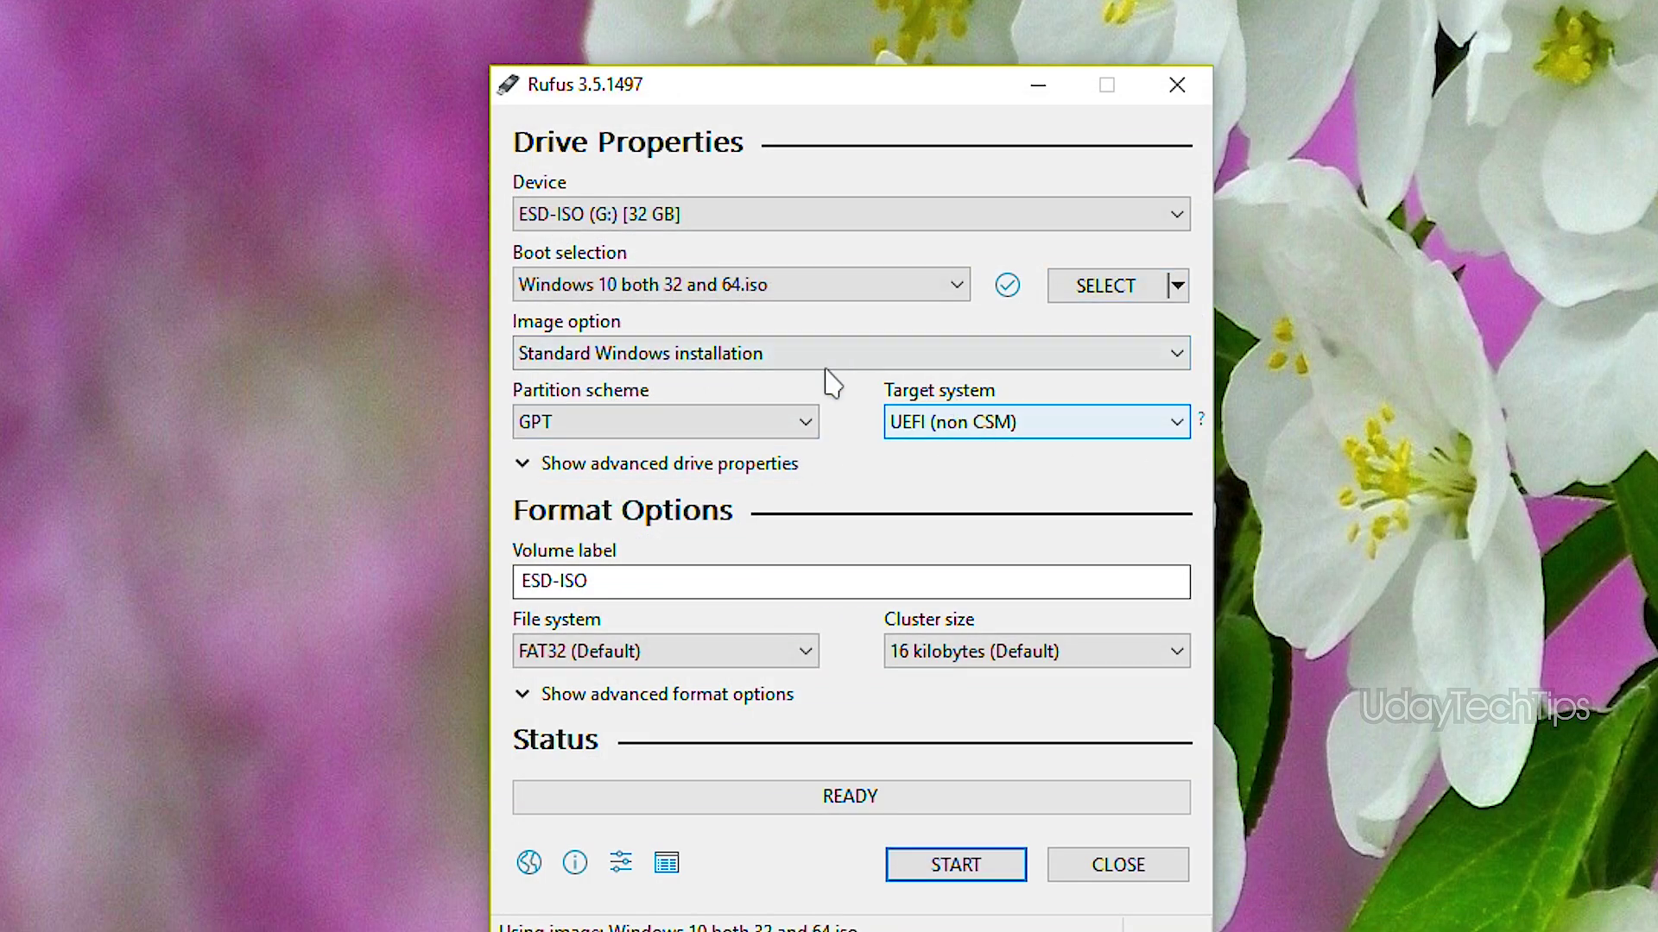
Keep Standard Windows installation as the image option
left_click(736, 364)
left_click(738, 383)
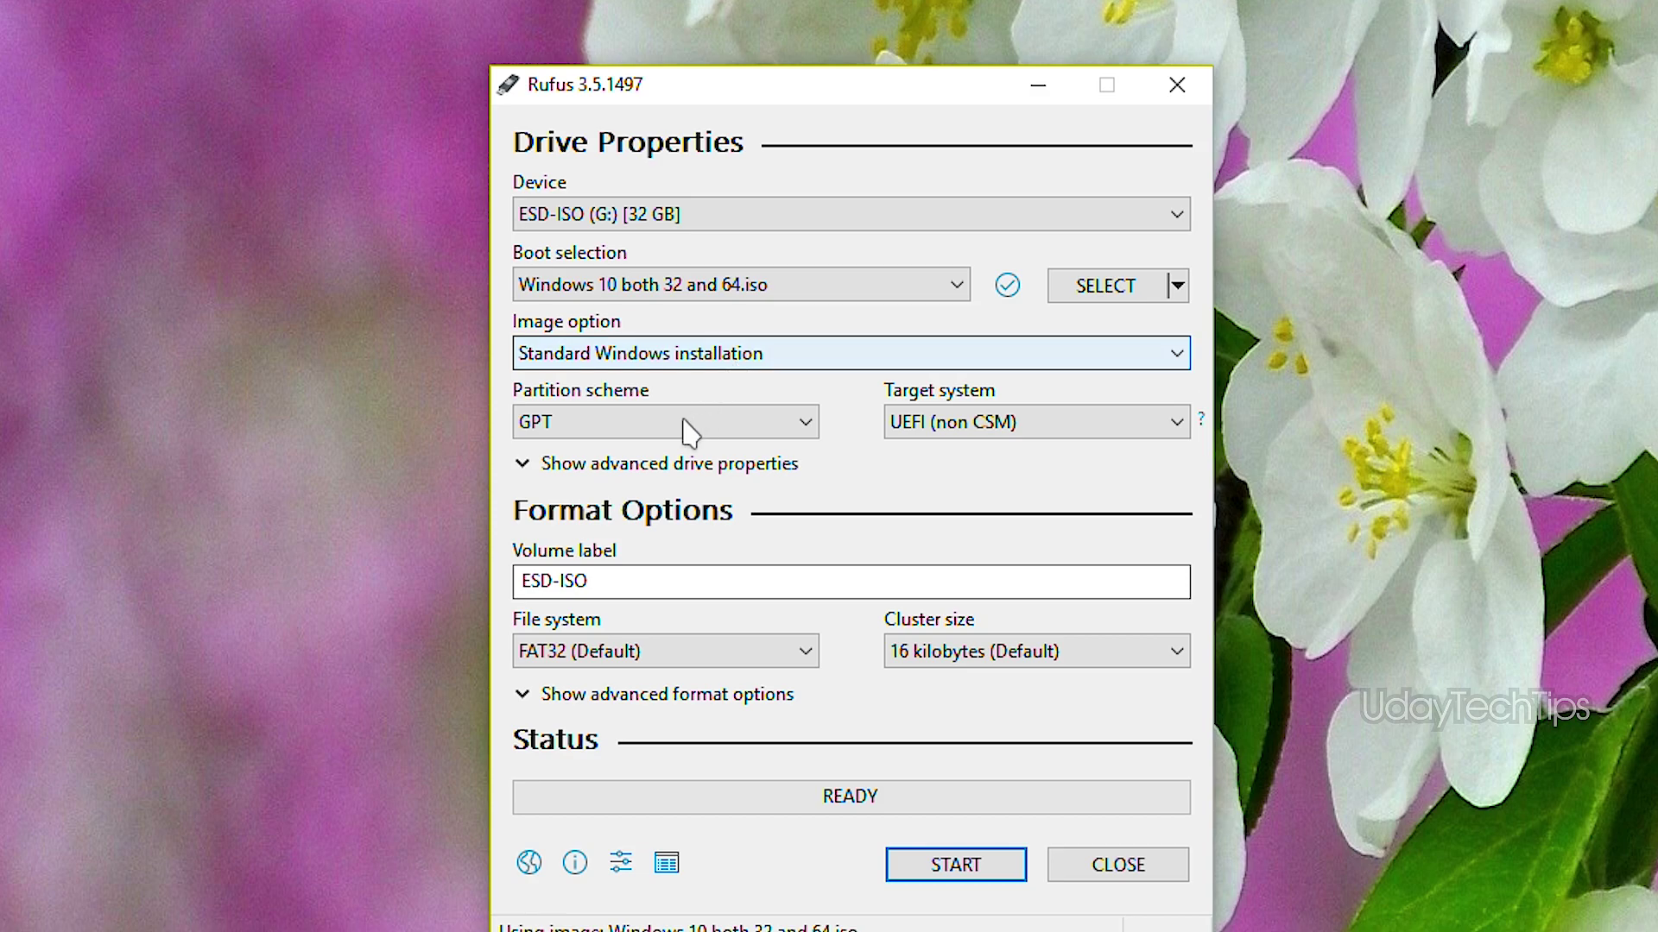
left_click(682, 362)
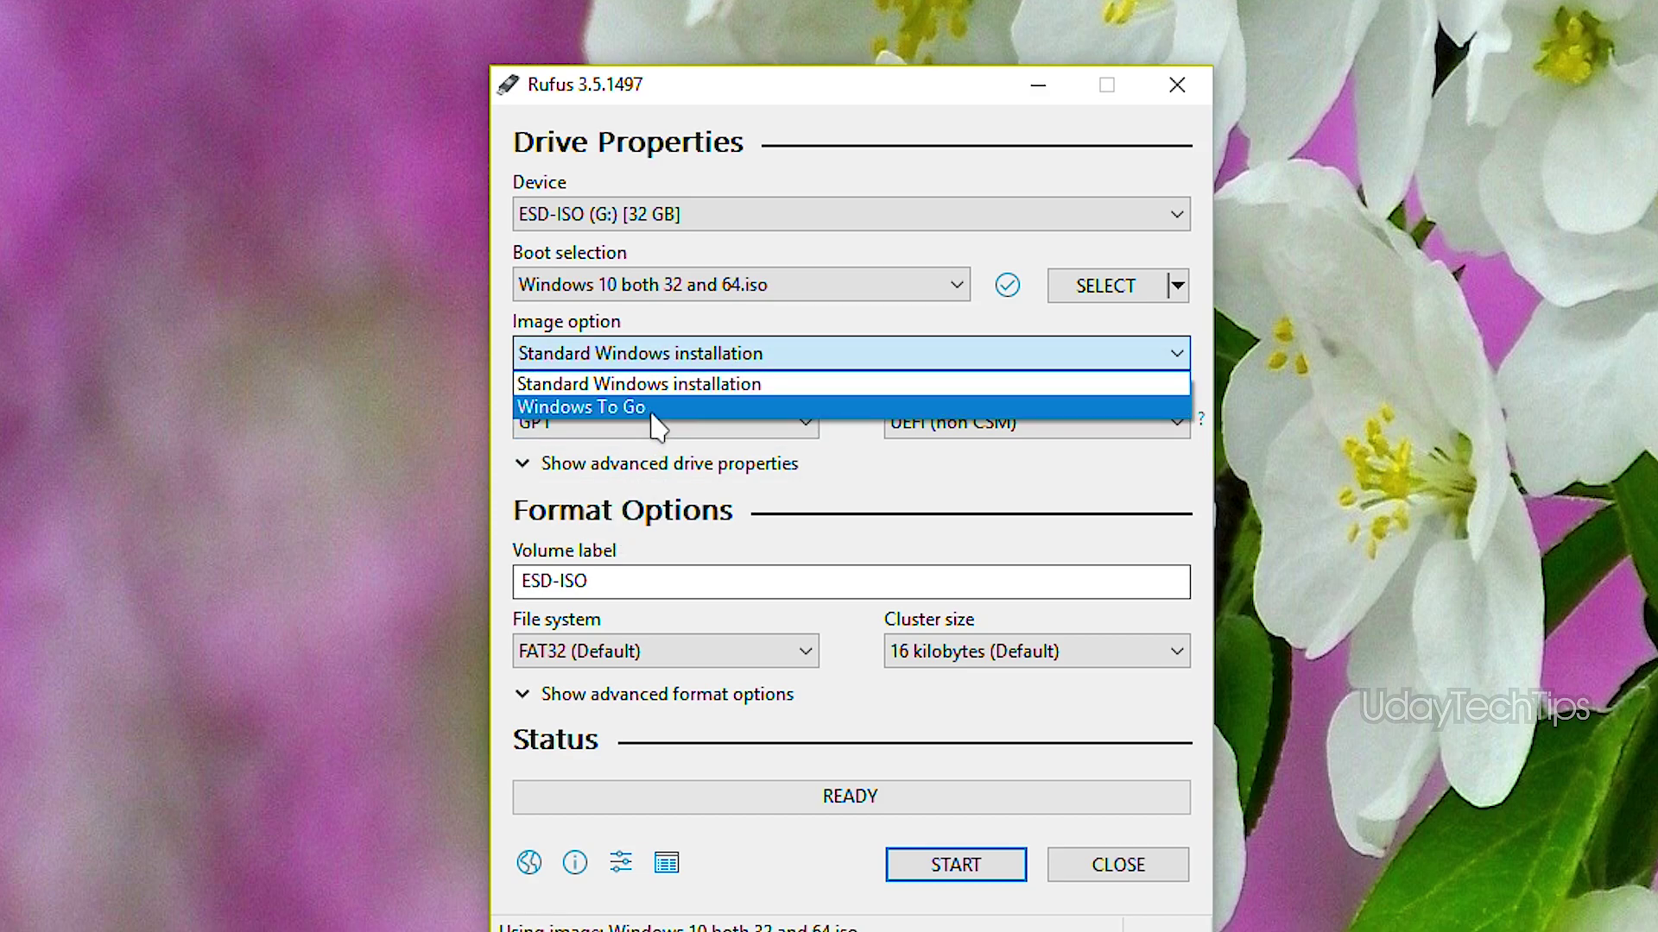
left_click(693, 388)
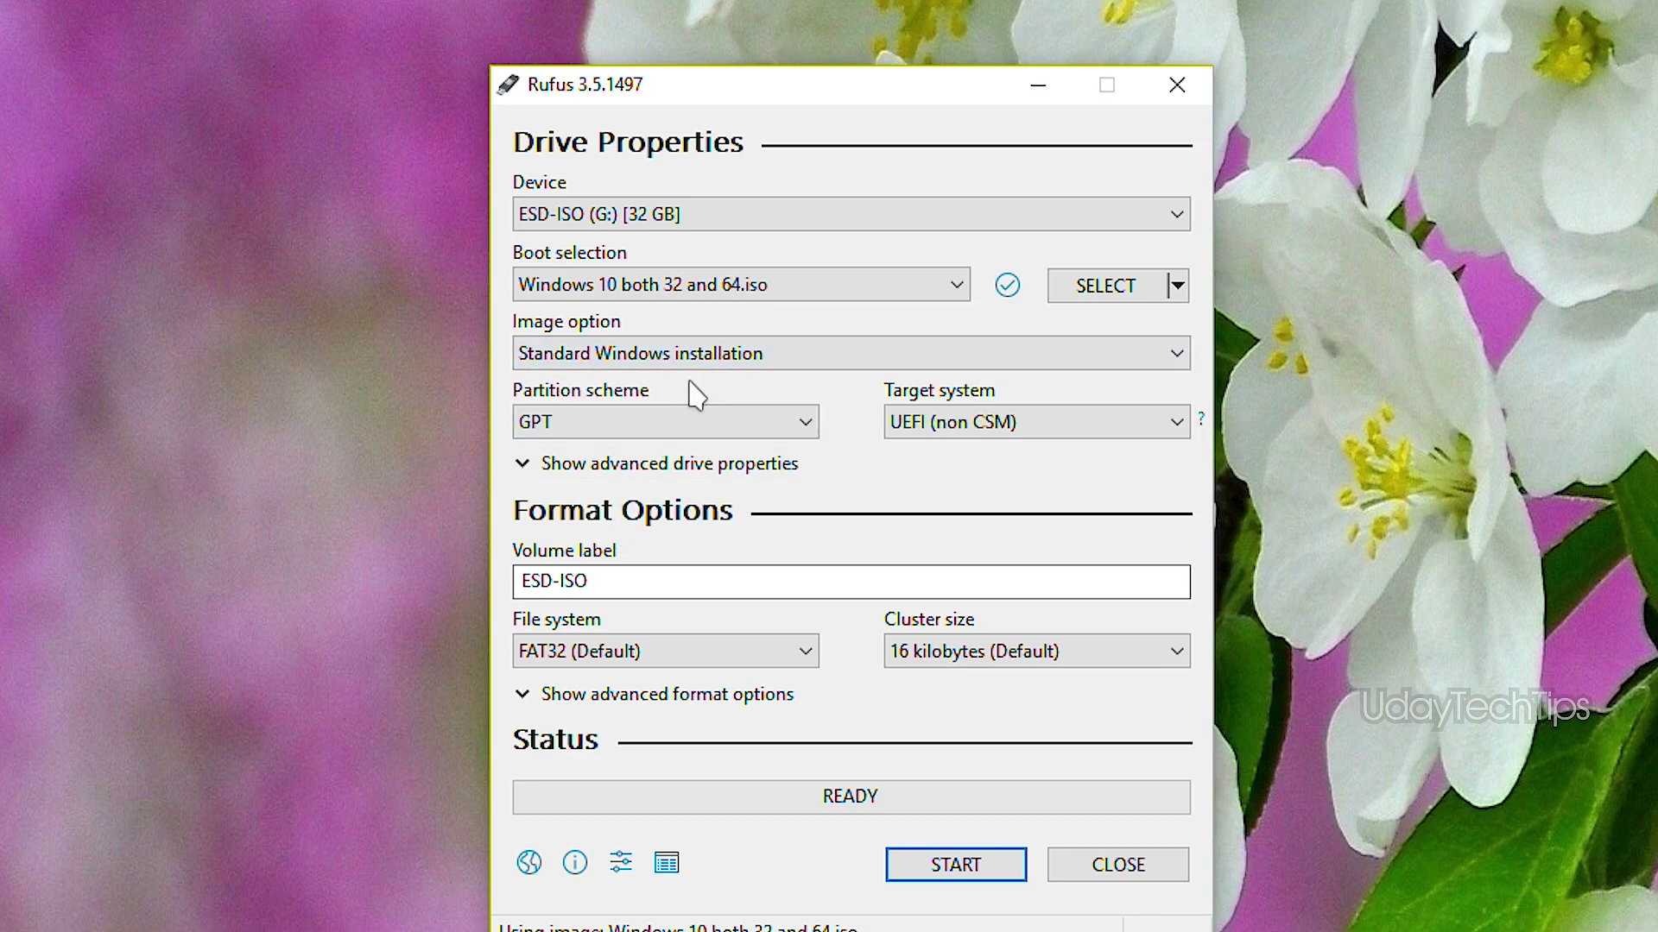
Replace the ESD-ISO volume label with 'windows 10 32 and 64 Bit'
left_click(610, 581)
left_click_drag(587, 581, 488, 591)
double_click(619, 585)
type("windows 10")
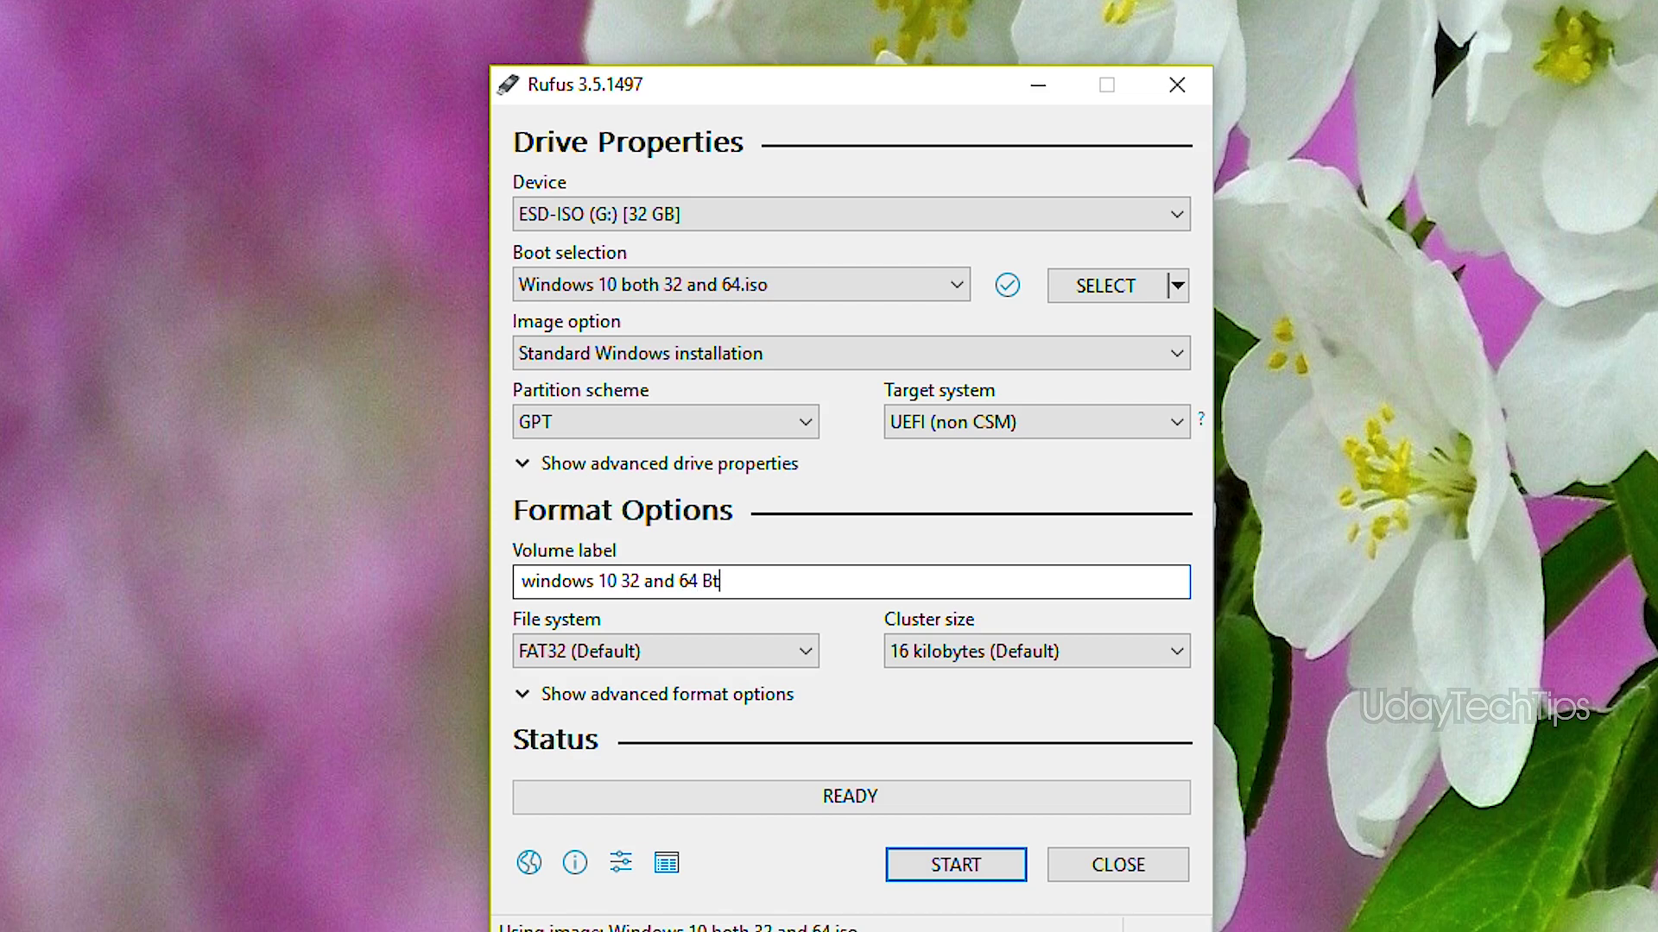
type("32 and 64 Bit")
left_click(594, 696)
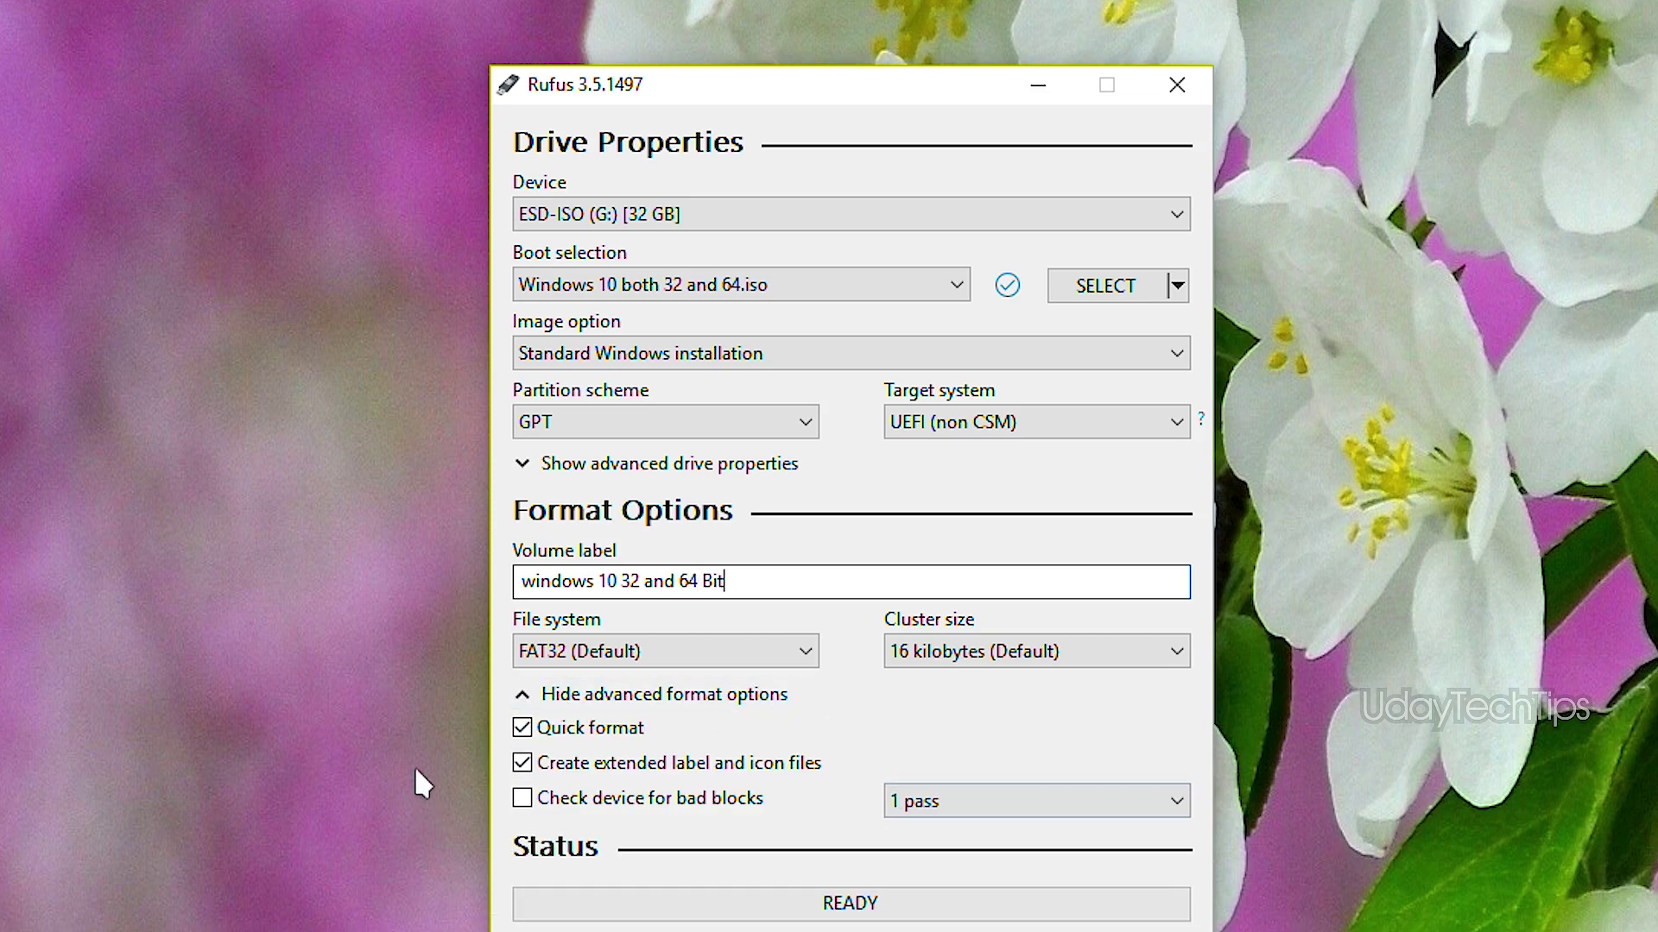
left_click(539, 693)
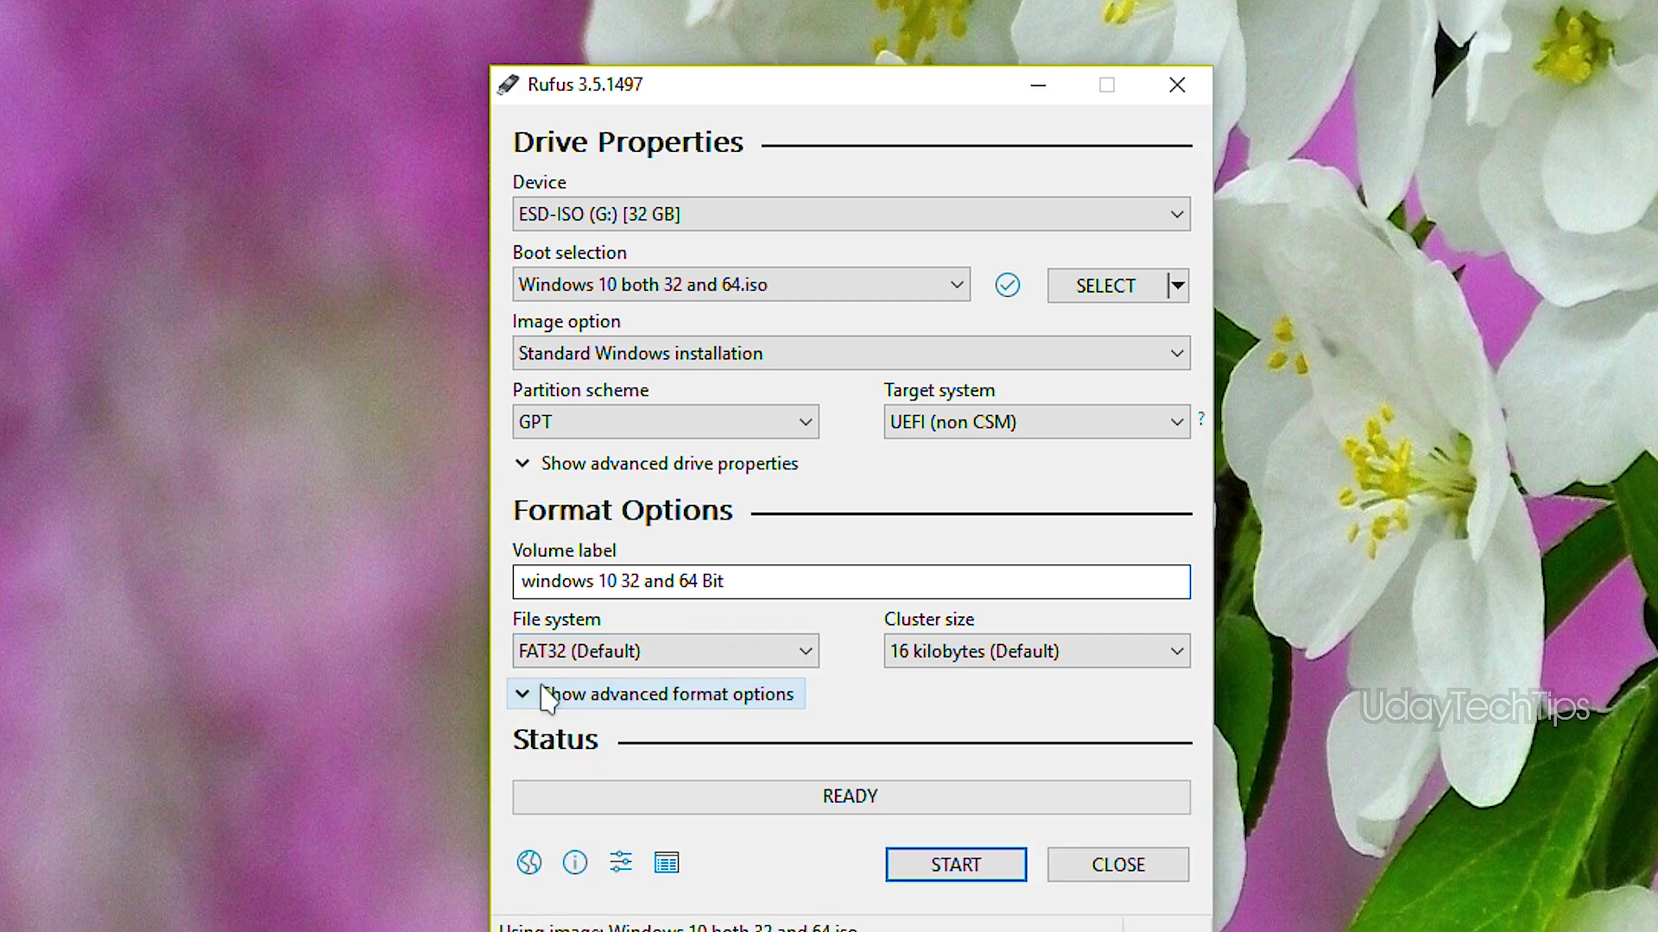
Start writing the Windows 10 image to the drive, accepting the data-erase warning
left_click(990, 872)
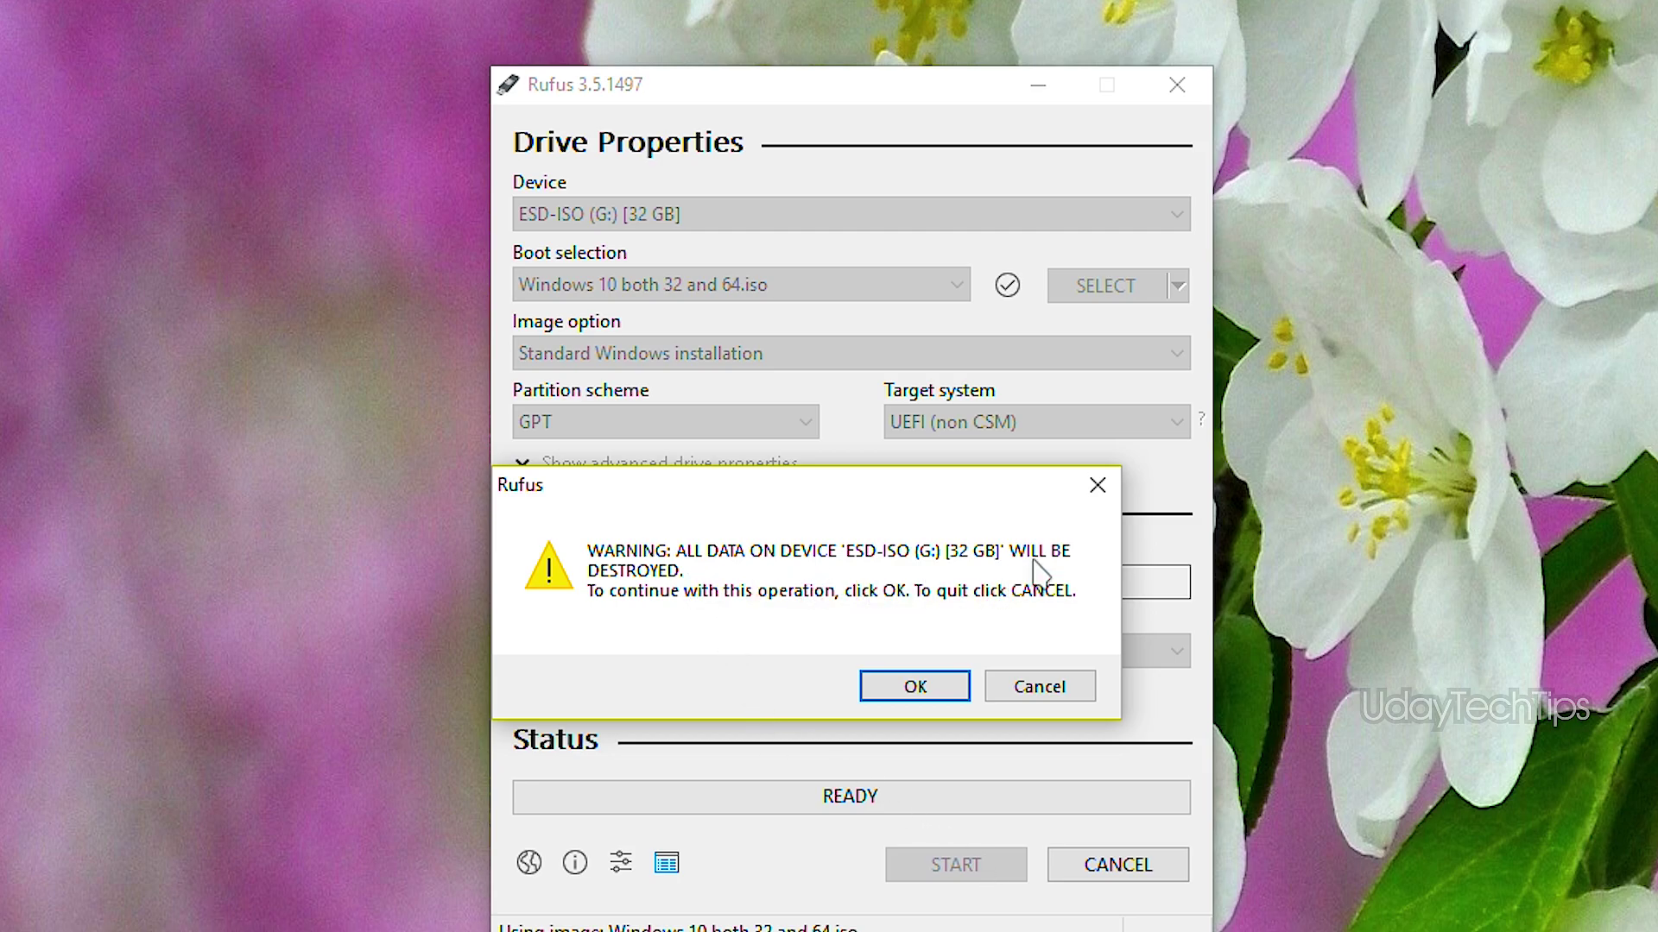
left_click(911, 686)
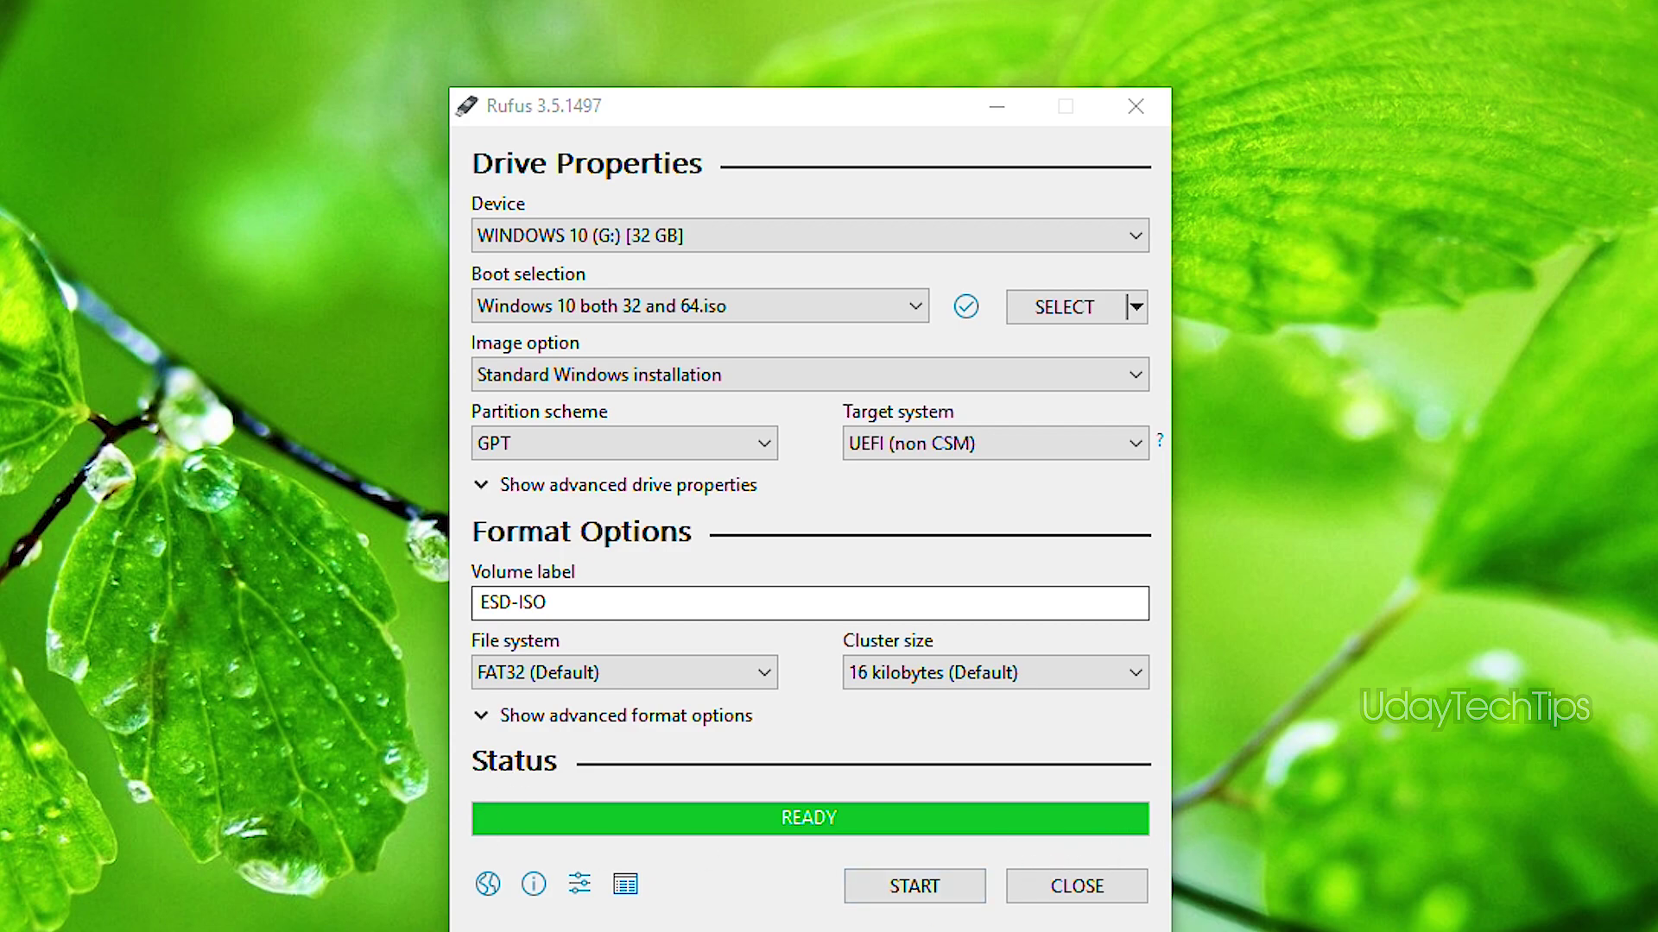
Close Rufus and refresh the desktop
left_click(1110, 896)
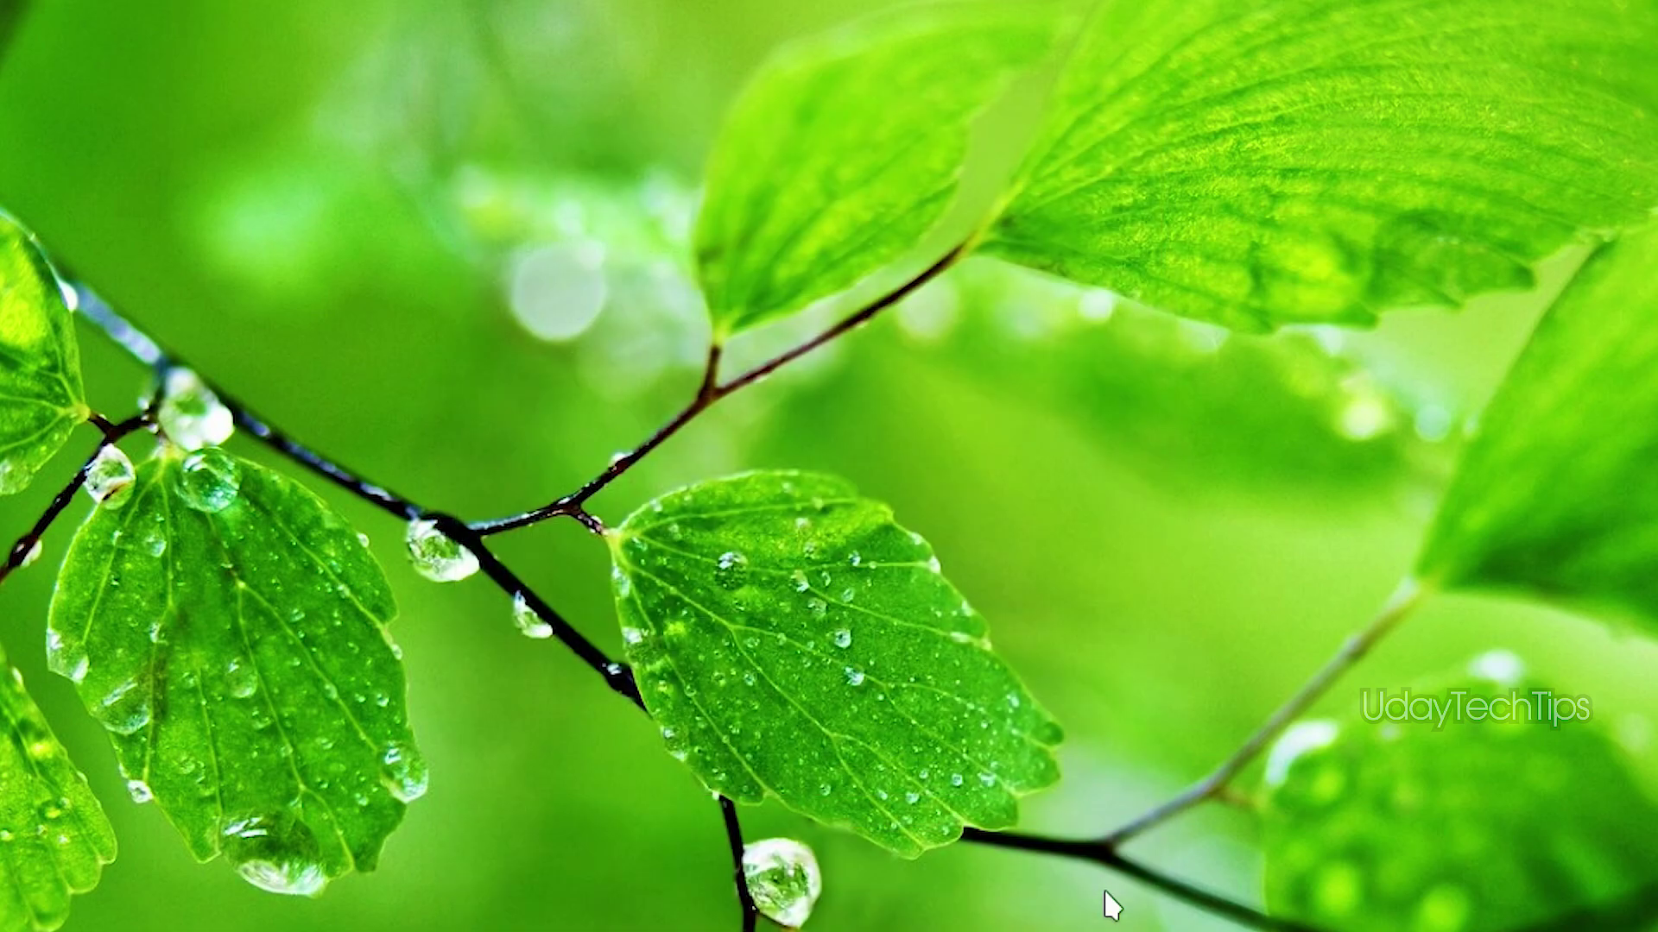
right_click(1075, 775)
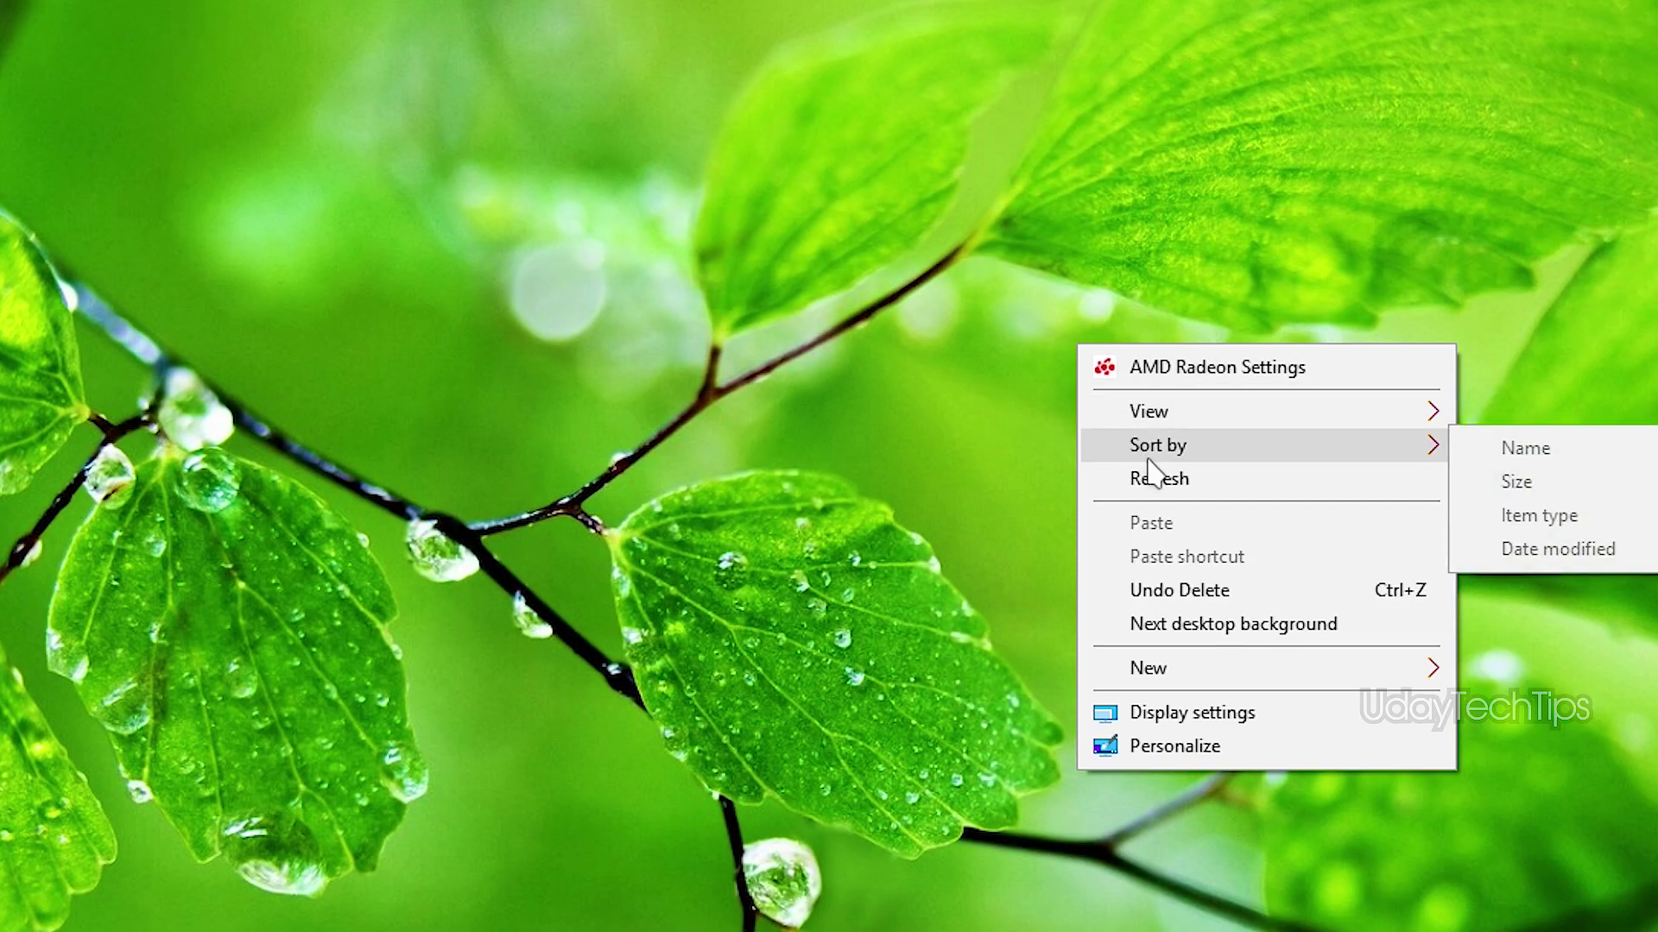
left_click(1148, 474)
In This PC, review WINDOWS 10 (G:) properties showing 6.62 GB used on FAT32
key("super+e")
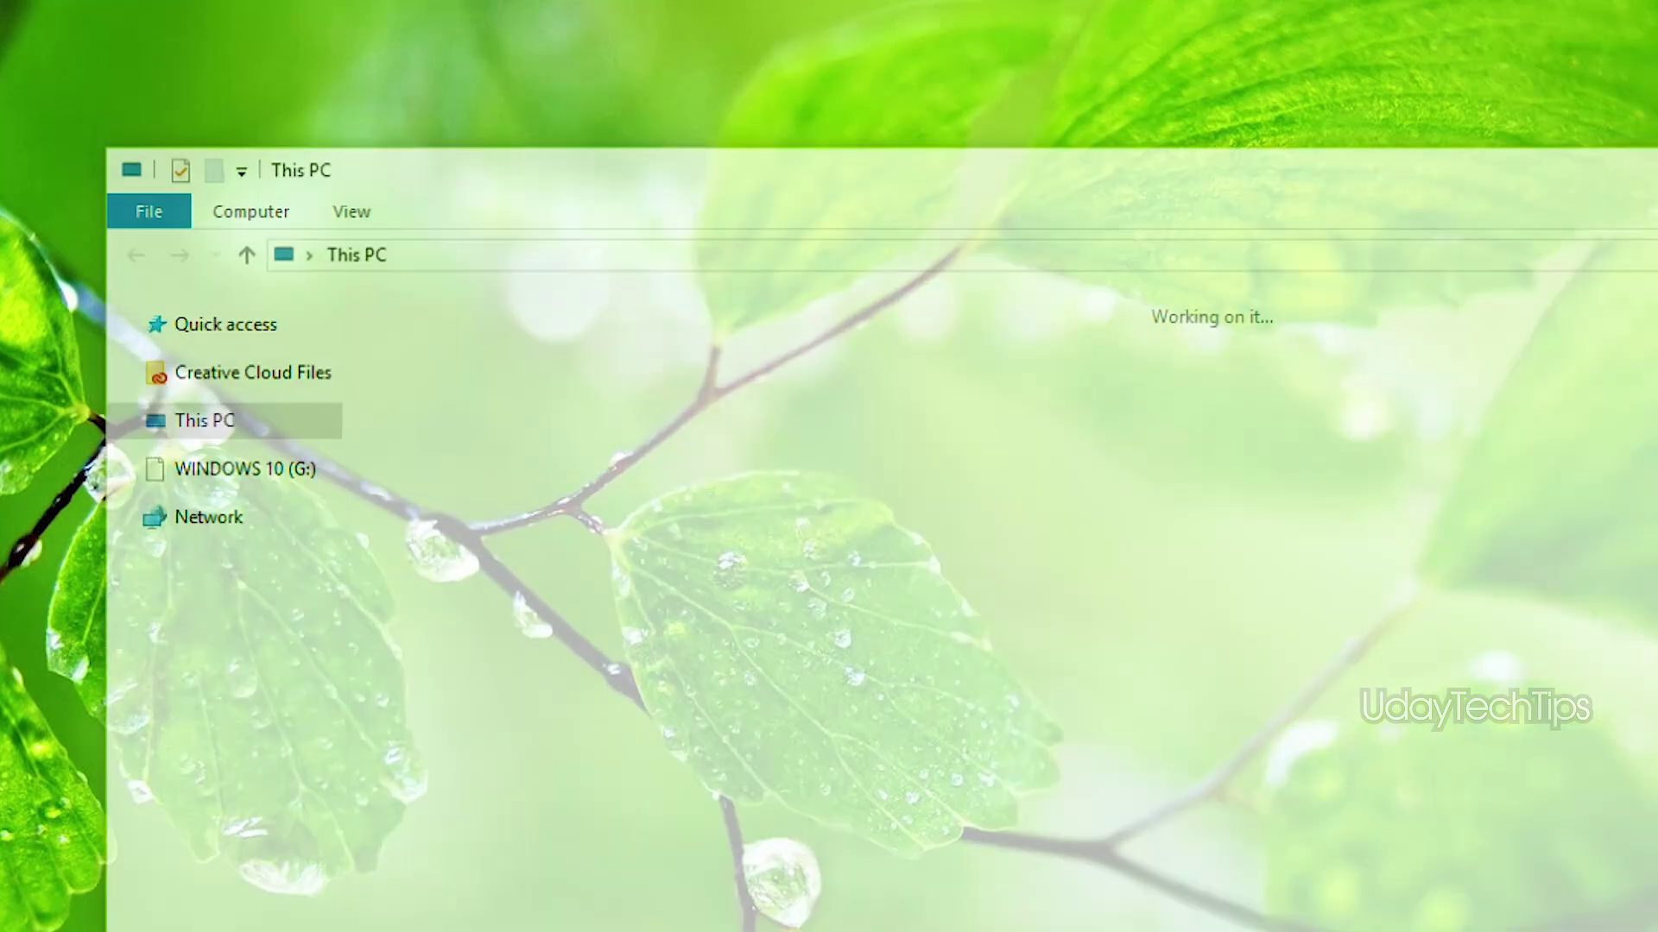
left_click(621, 713)
right_click(622, 710)
left_click(695, 675)
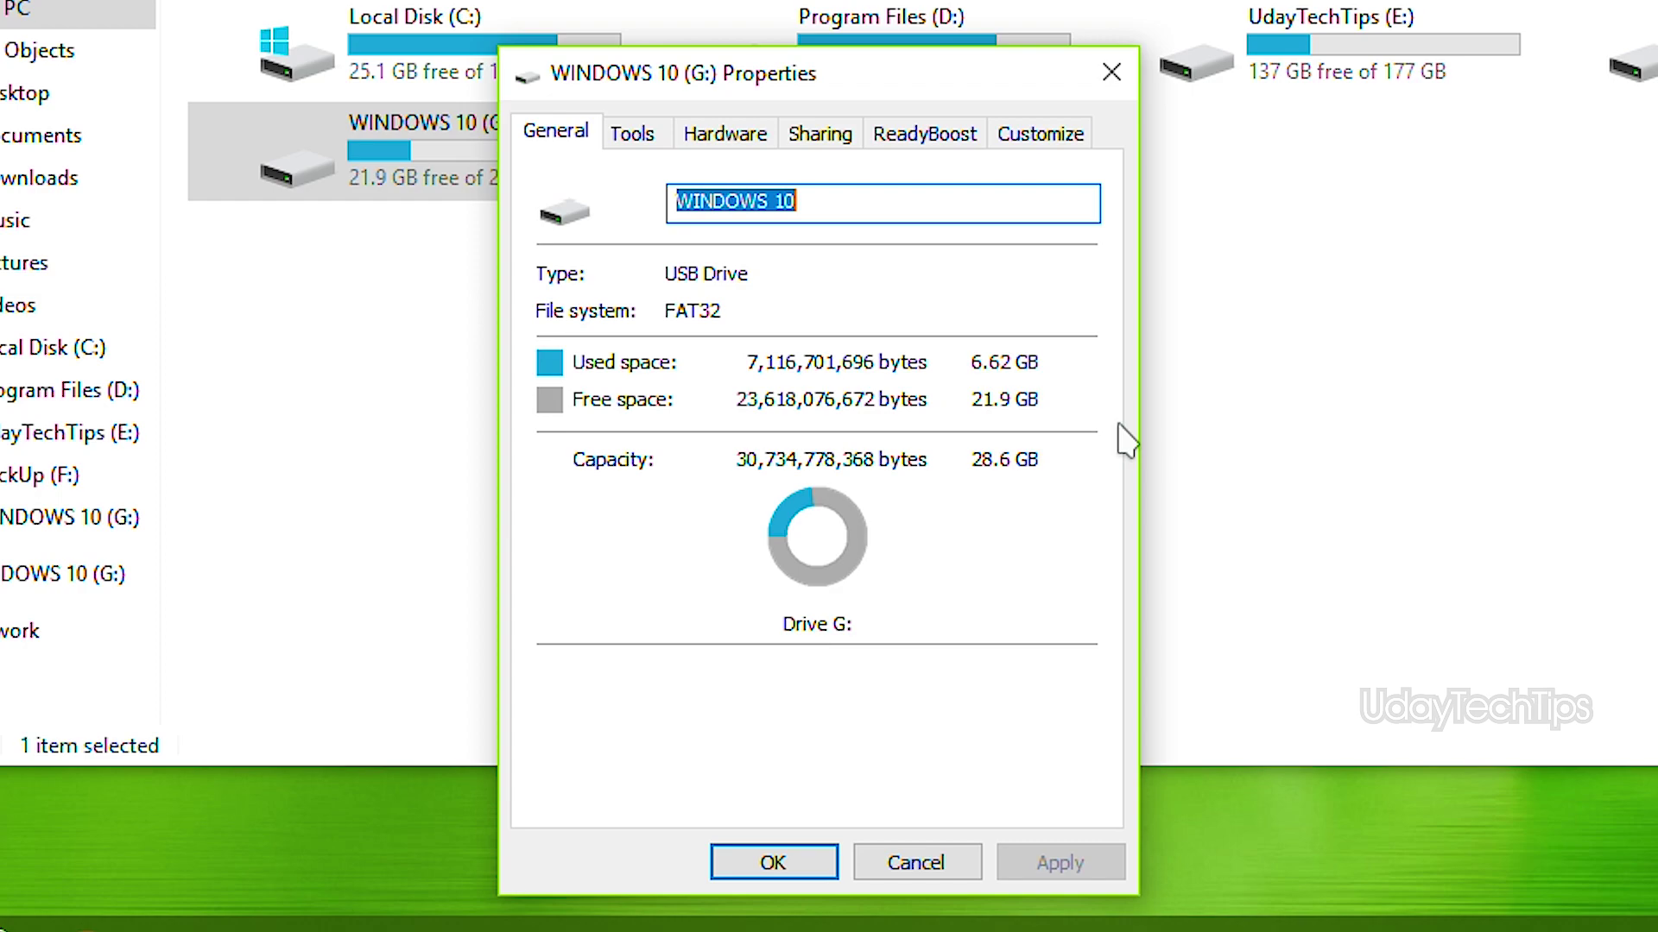
left_click(731, 859)
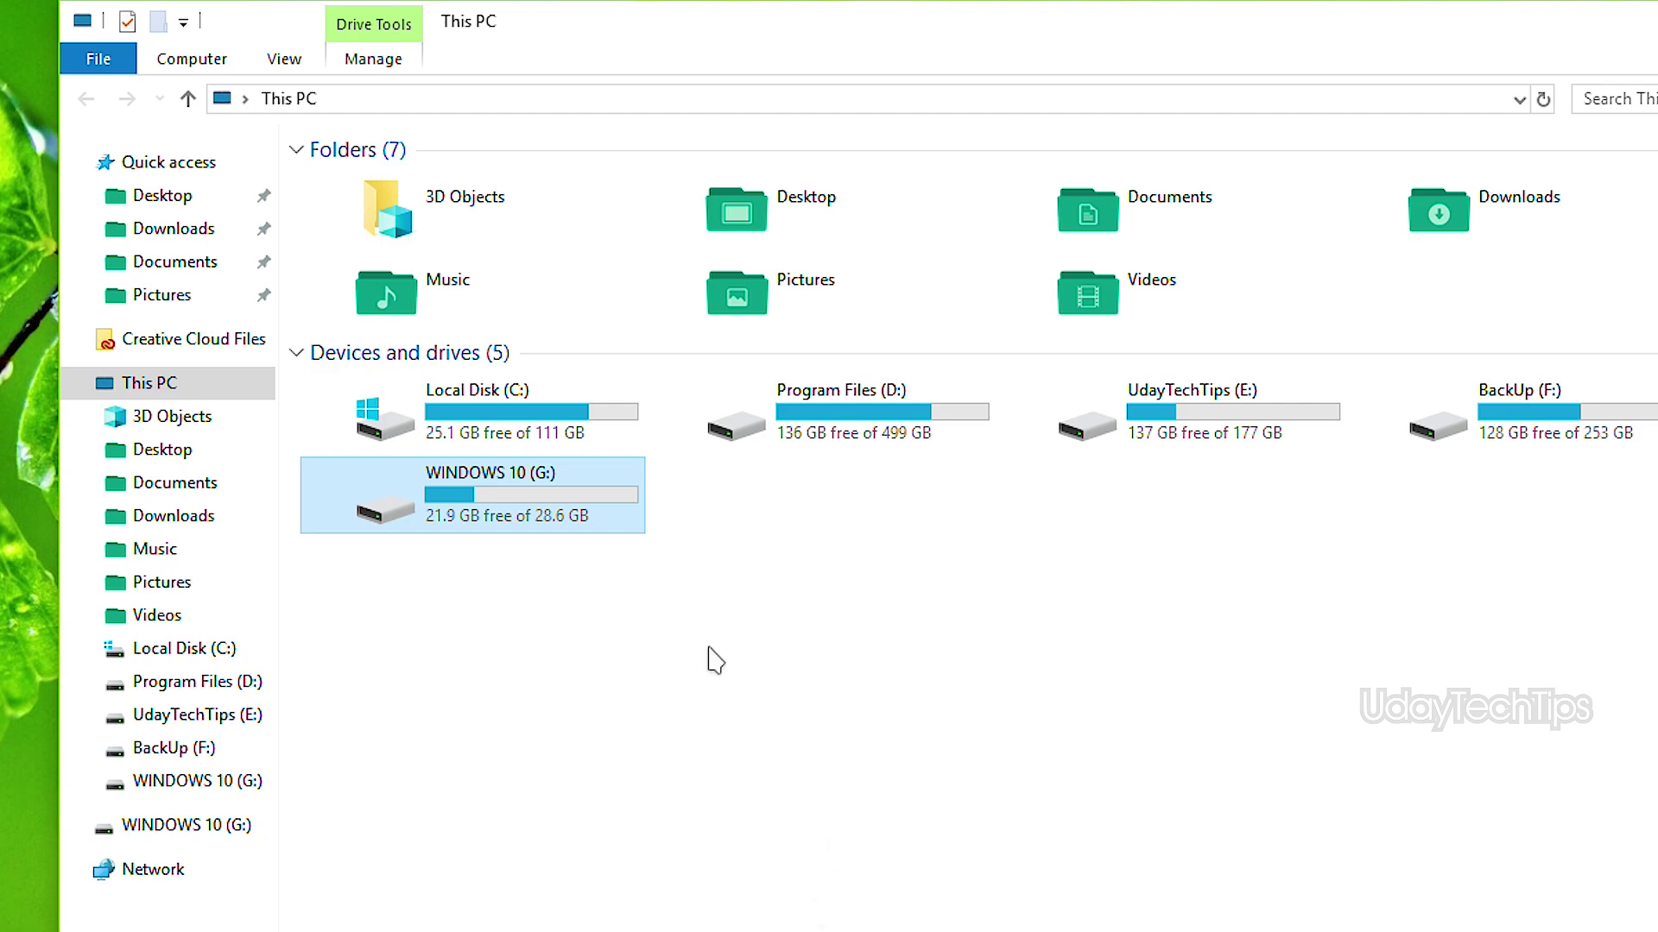
right_click(535, 524)
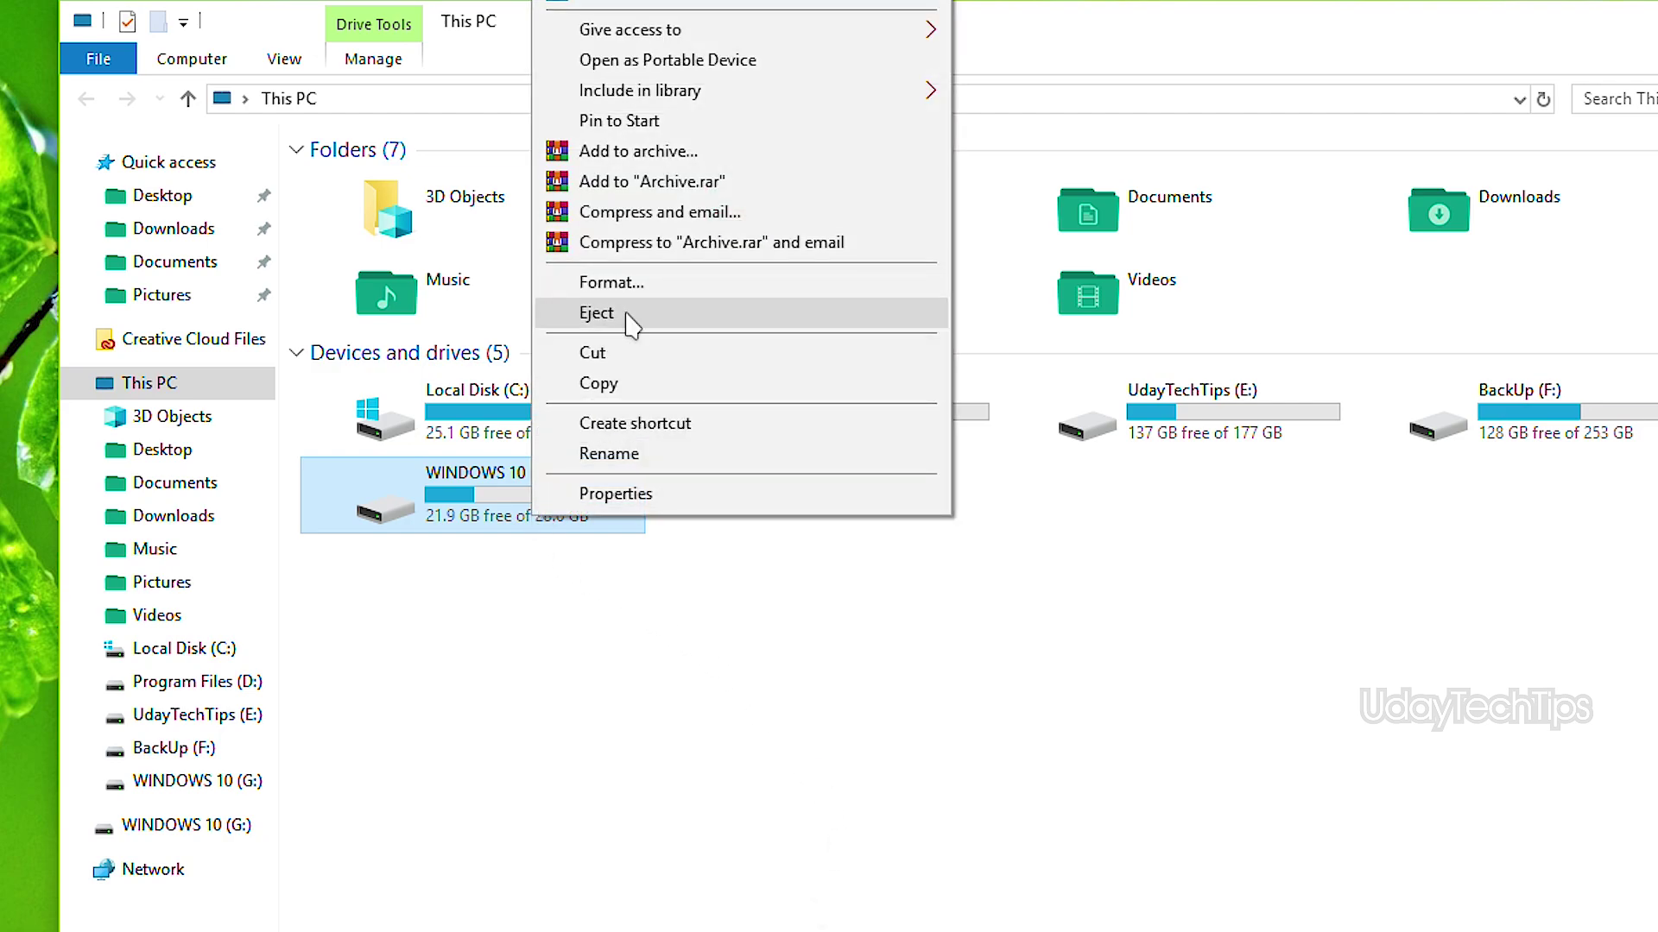